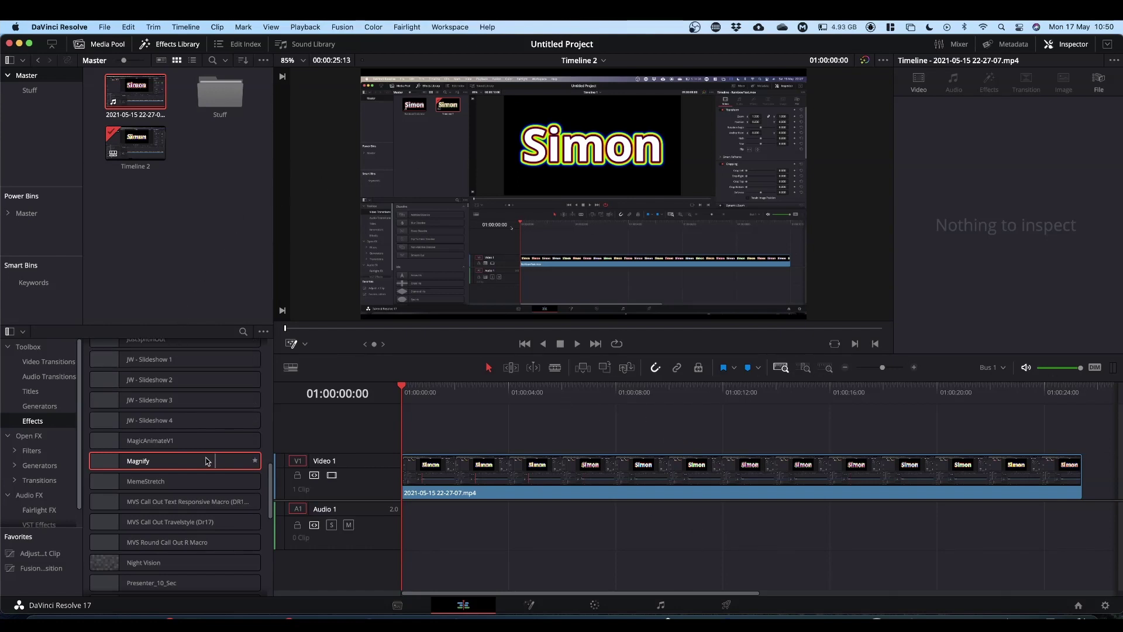
Step: Apply the Magnify effect to the clip on Video 1 and select the clip to show the effect's controls
{"action": "left_click", "coordinate": [130, 466]}
{"action": "left_click_drag", "start_coordinate": [130, 466], "coordinate": [528, 475]}
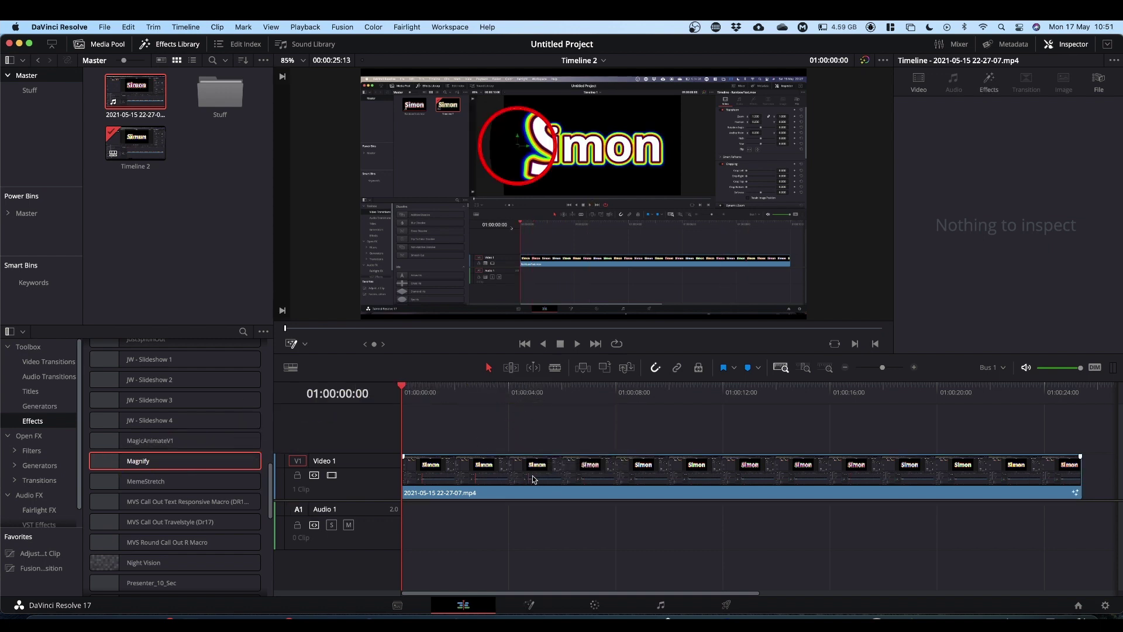
{"action": "left_click", "coordinate": [533, 479]}
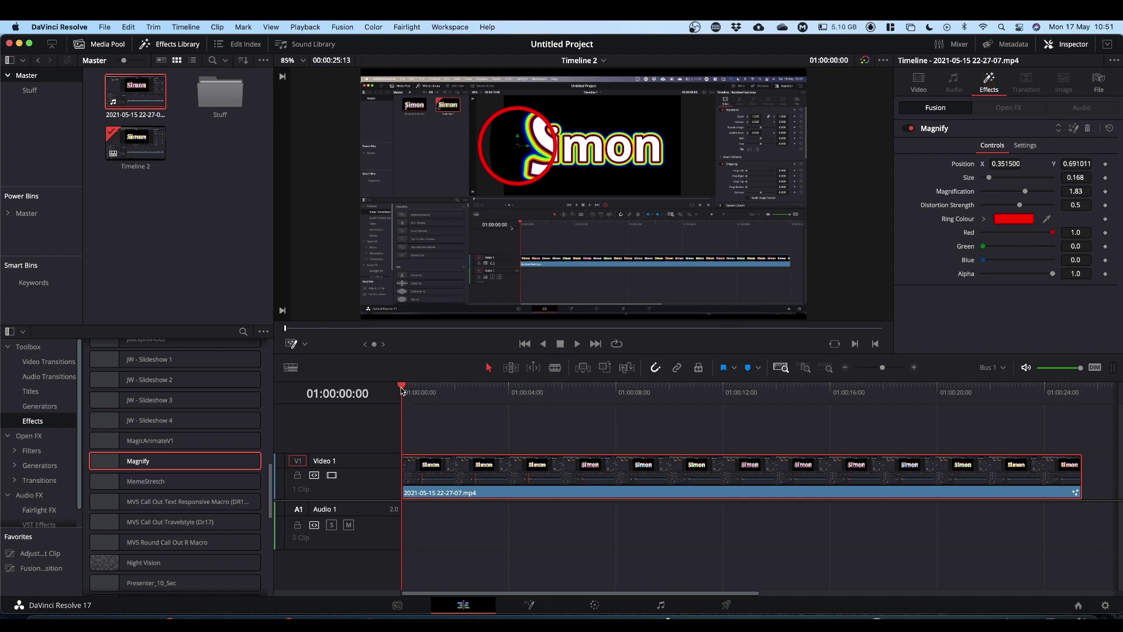
Step: Try moving the magnifier around the picture at 01:00:01:00, and remove the Magnify effect from the clip
{"action": "left_click_drag", "start_coordinate": [402, 390], "coordinate": [429, 390]}
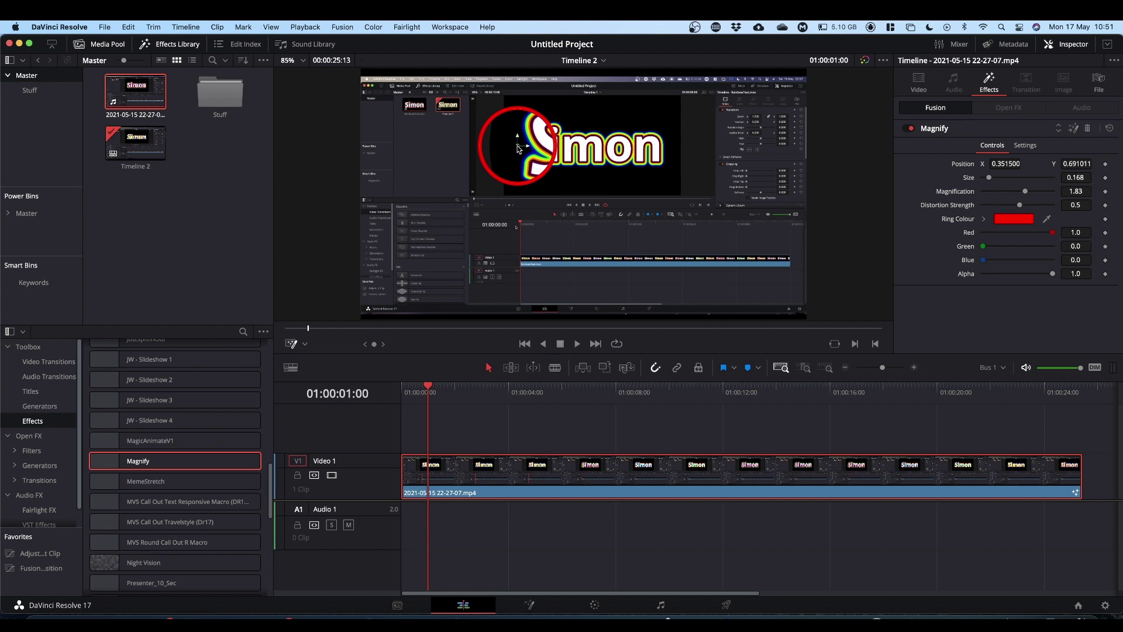
{"action": "left_click_drag", "start_coordinate": [520, 149], "coordinate": [752, 130]}
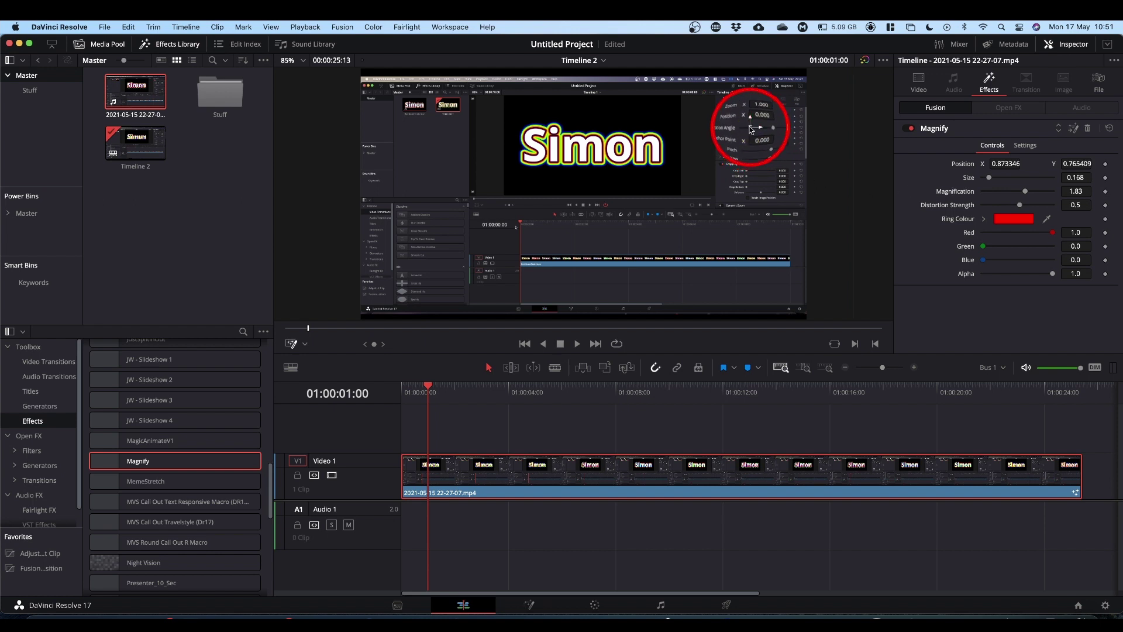
{"action": "left_click_drag", "start_coordinate": [751, 130], "coordinate": [439, 138]}
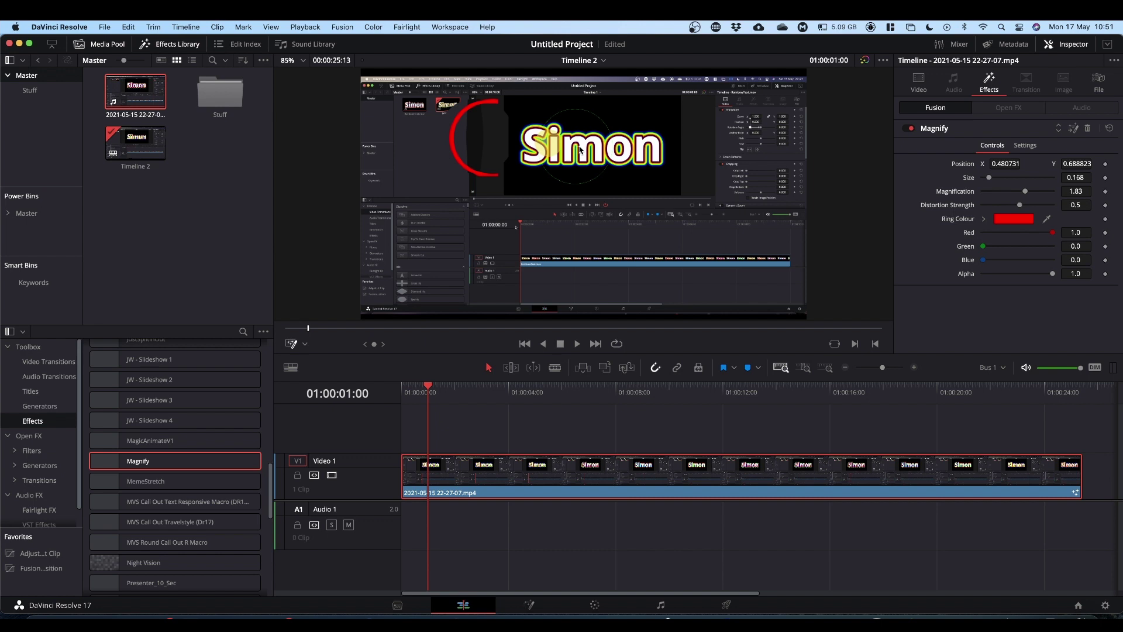
{"action": "left_click_drag", "start_coordinate": [580, 151], "coordinate": [755, 138]}
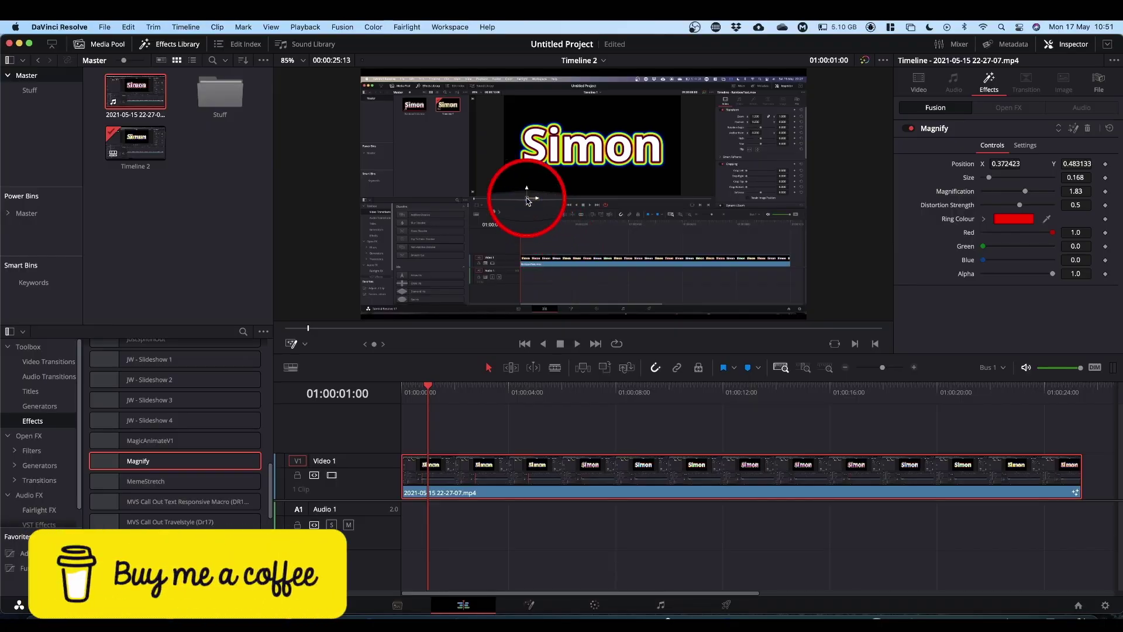
{"action": "left_click", "coordinate": [1088, 129]}
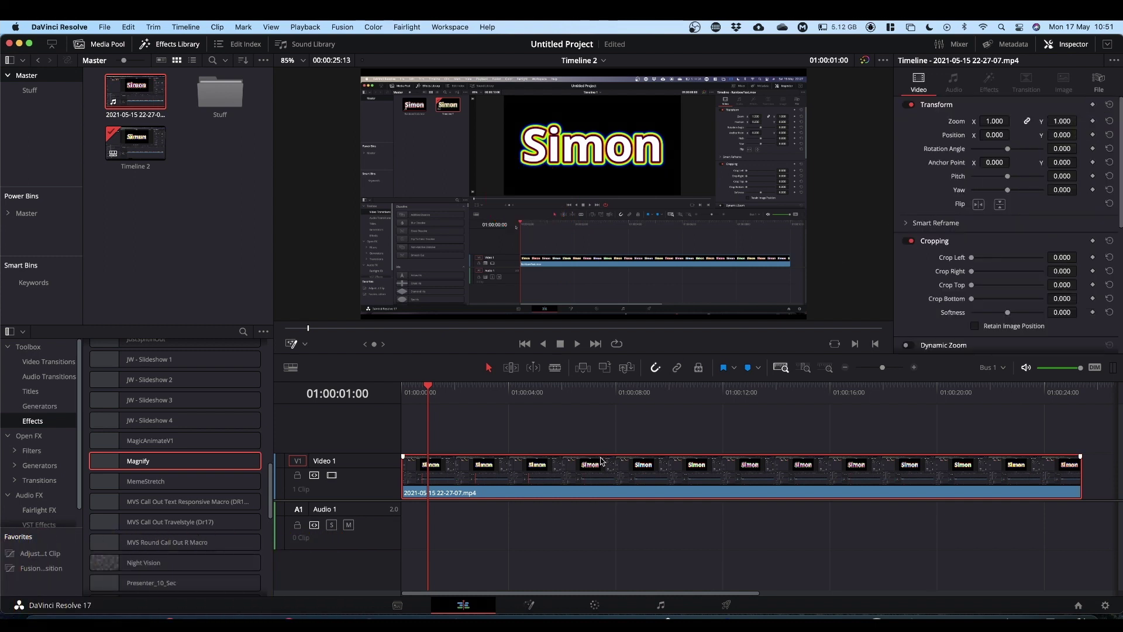
Step: Open the Video 1 clip in the Fusion page and spread the MediaIn1 and MediaOut1 nodes apart
{"action": "left_click", "coordinate": [571, 474]}
{"action": "left_click", "coordinate": [529, 605]}
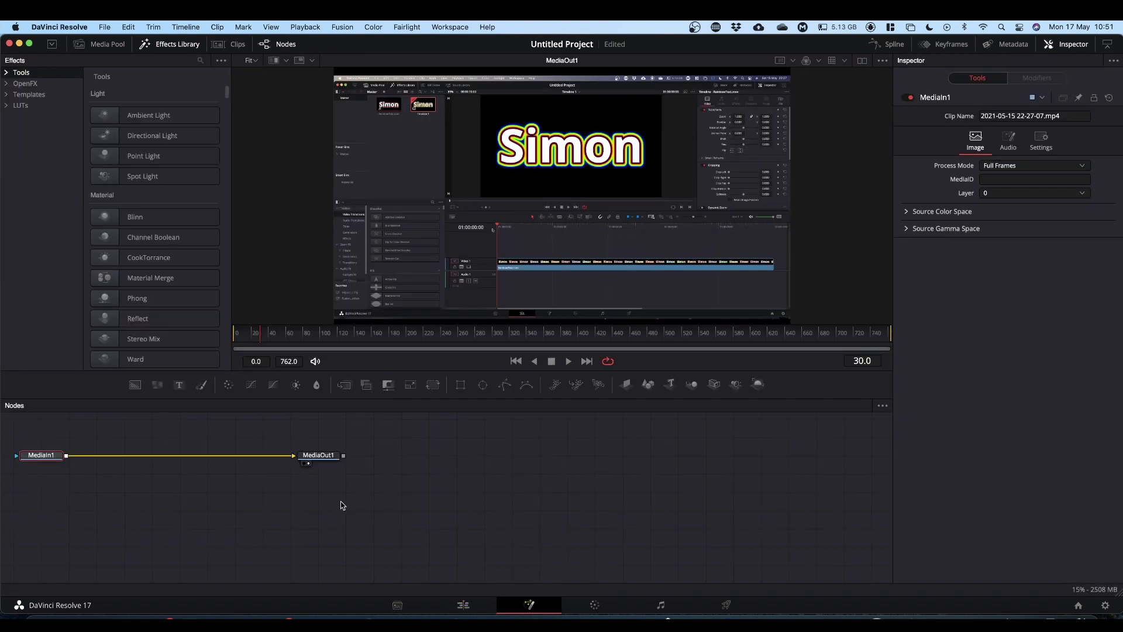
{"action": "left_click_drag", "start_coordinate": [293, 521], "coordinate": [648, 541]}
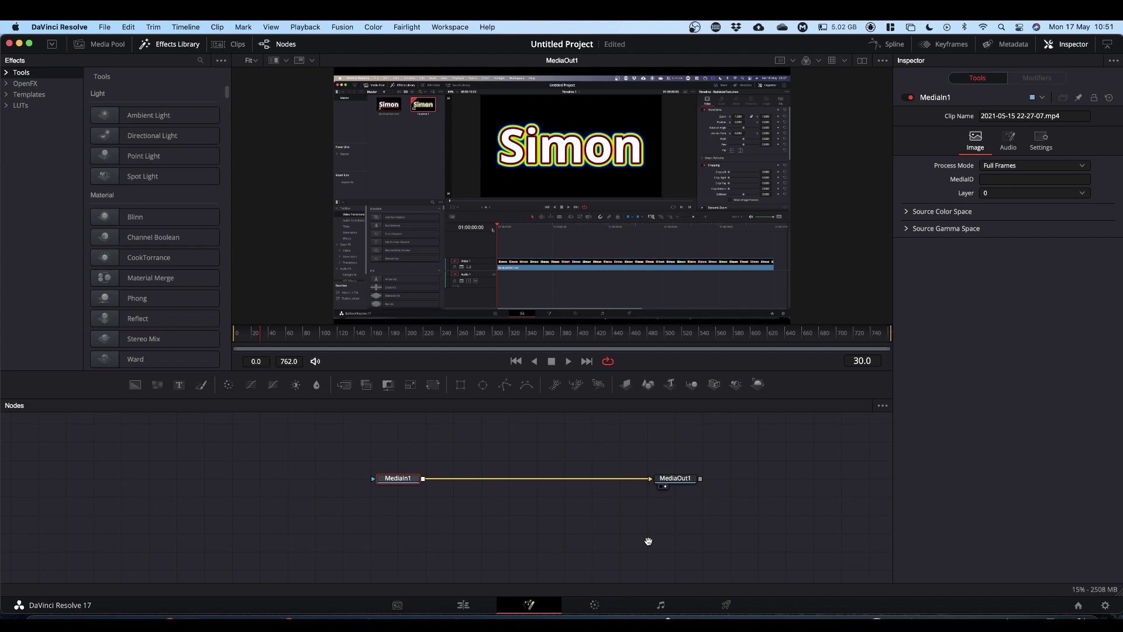
{"action": "left_click_drag", "start_coordinate": [404, 478], "coordinate": [238, 478]}
{"action": "left_click_drag", "start_coordinate": [664, 482], "coordinate": [720, 481]}
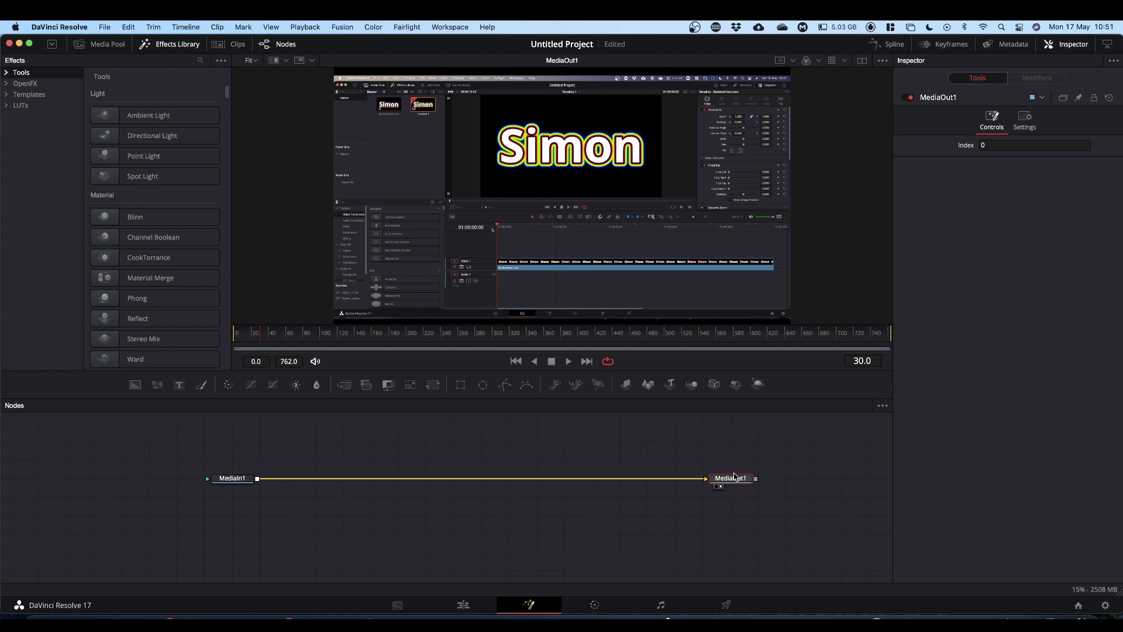
{"action": "left_click", "coordinate": [228, 481]}
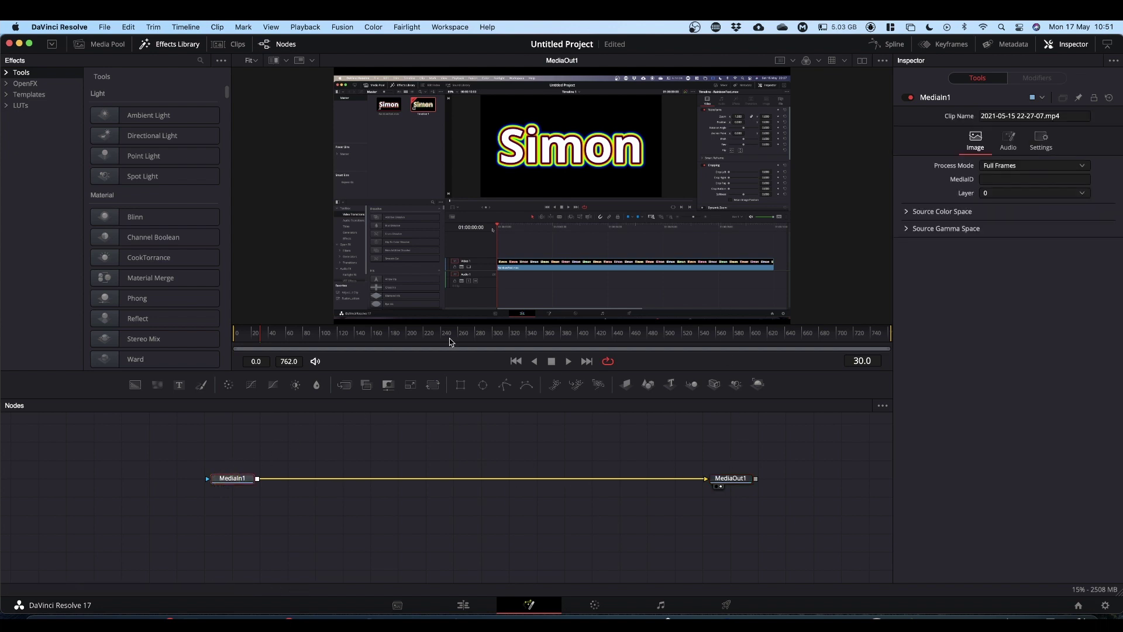
{"action": "left_click", "coordinate": [729, 477]}
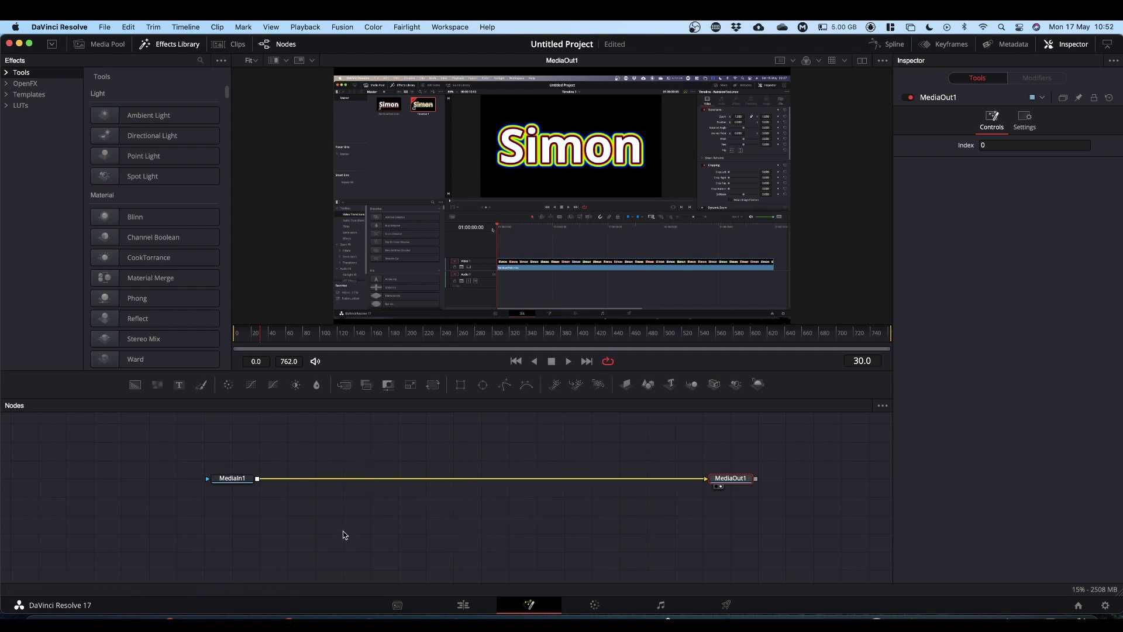
{"action": "key", "text": "BackSpace"}
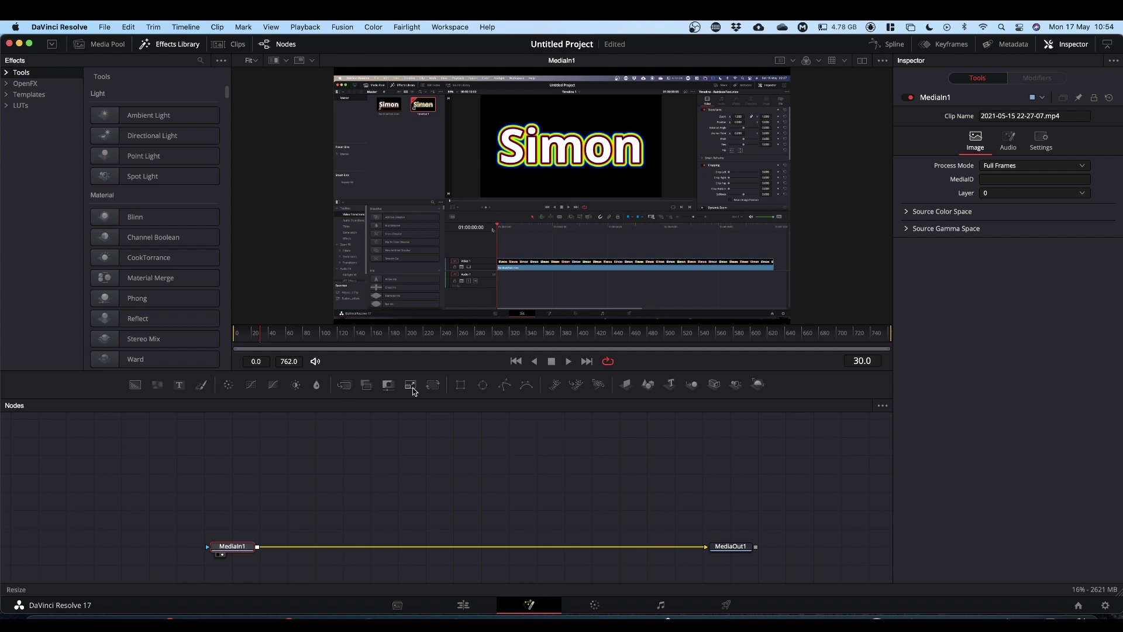
Step: Add a Transform node fed by MediaIn1 and mask it with an ellipse about 0.19 wide and high
{"action": "left_click_drag", "start_coordinate": [436, 388], "coordinate": [348, 475]}
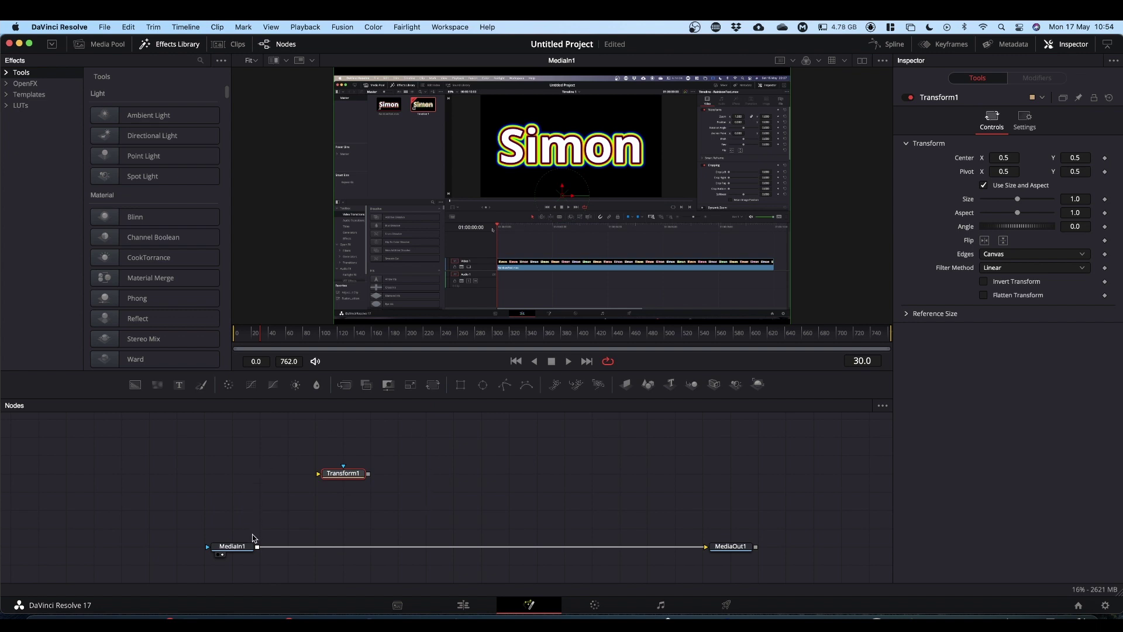
{"action": "left_click_drag", "start_coordinate": [258, 546], "coordinate": [358, 491]}
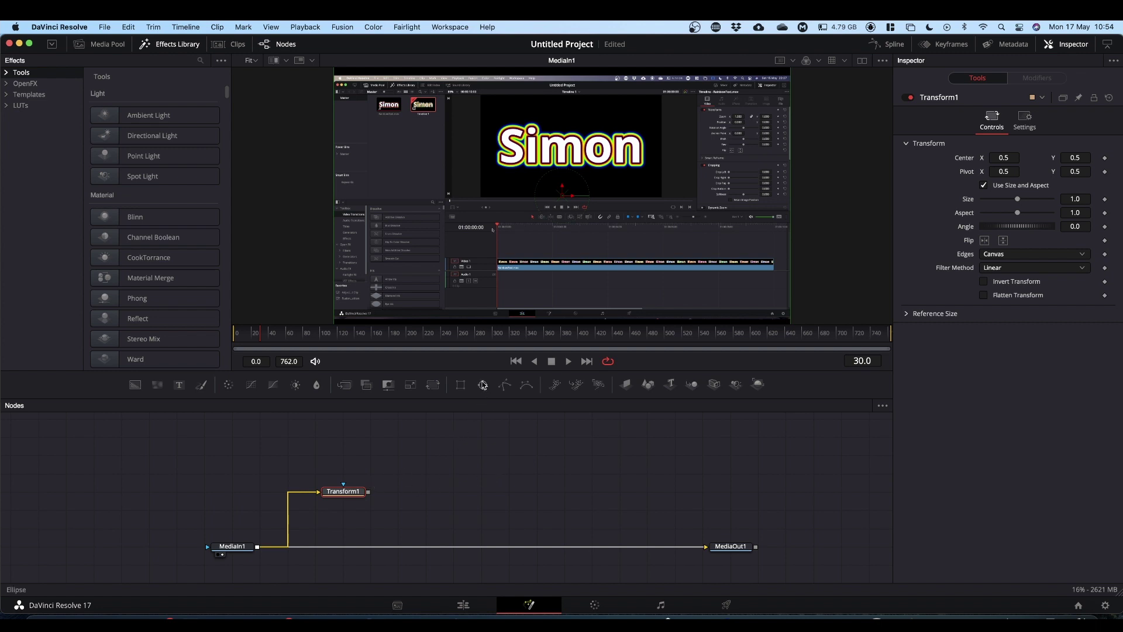
{"action": "left_click_drag", "start_coordinate": [483, 386], "coordinate": [342, 491]}
{"action": "left_click_drag", "start_coordinate": [640, 281], "coordinate": [586, 231]}
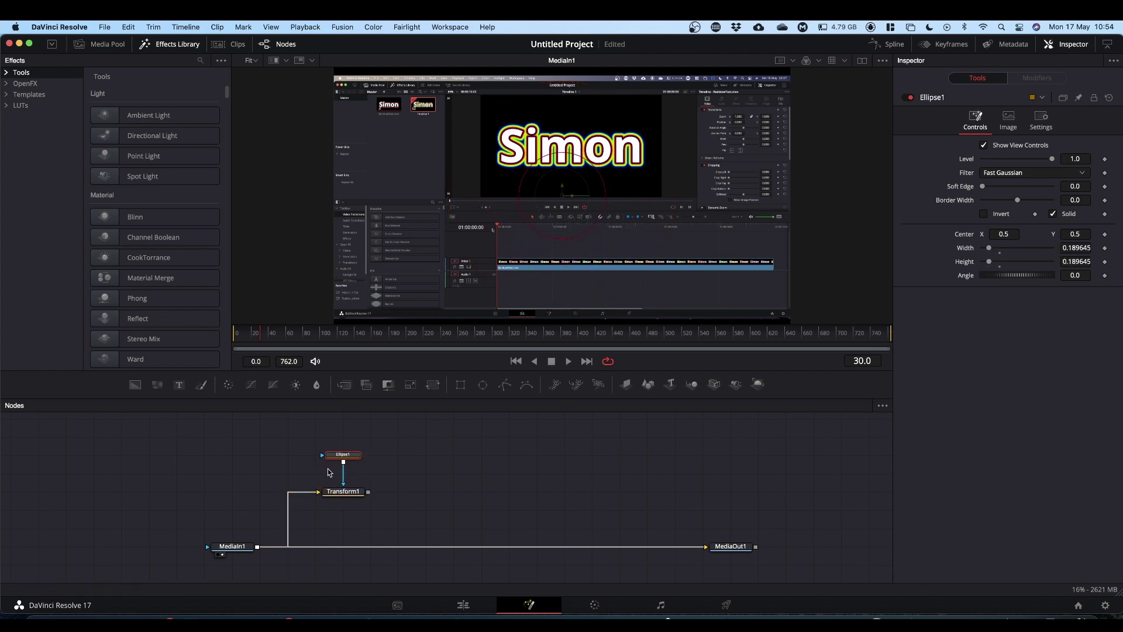
Step: Show Transform1 in the viewer, try sizes of 1.83 and 1.57, and reset its size to 1.0
{"action": "left_click", "coordinate": [346, 491]}
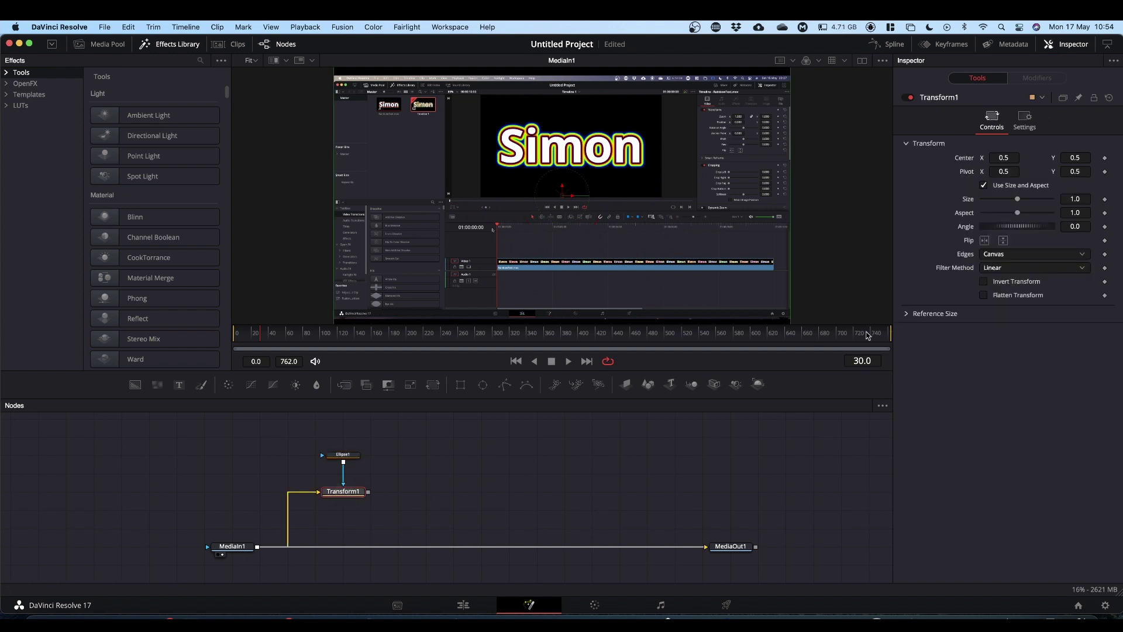
{"action": "mouse_move", "coordinate": [1018, 200]}
{"action": "left_mouse_down"}
{"action": "mouse_move", "coordinate": [1038, 199]}
{"action": "mouse_move", "coordinate": [1024, 199]}
{"action": "left_mouse_up"}
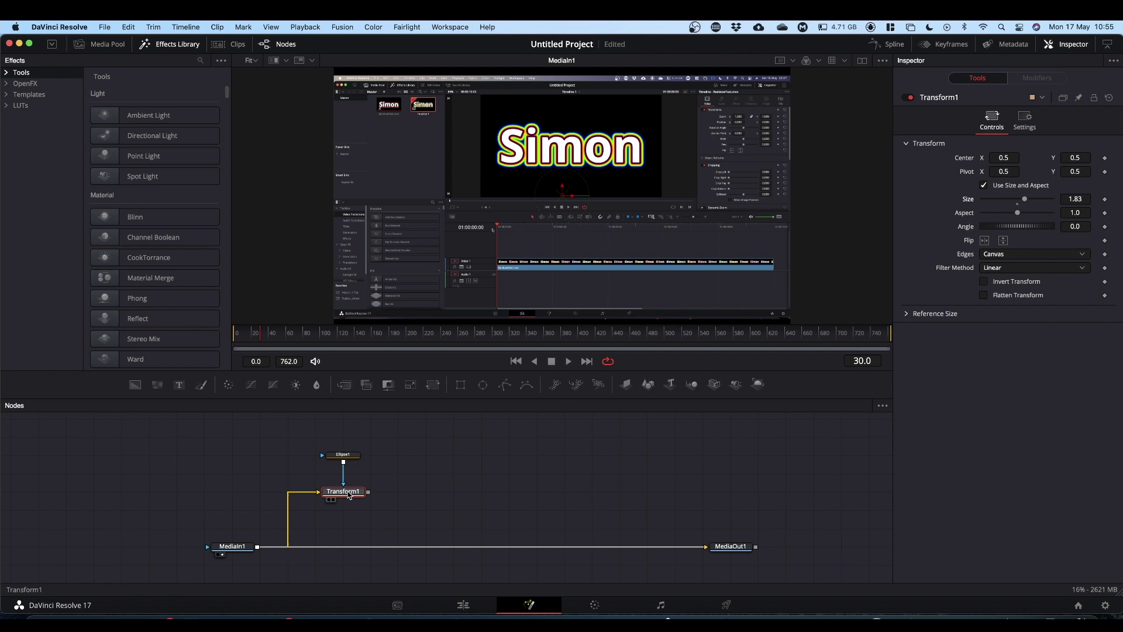
{"action": "left_click_drag", "start_coordinate": [345, 491], "coordinate": [596, 141]}
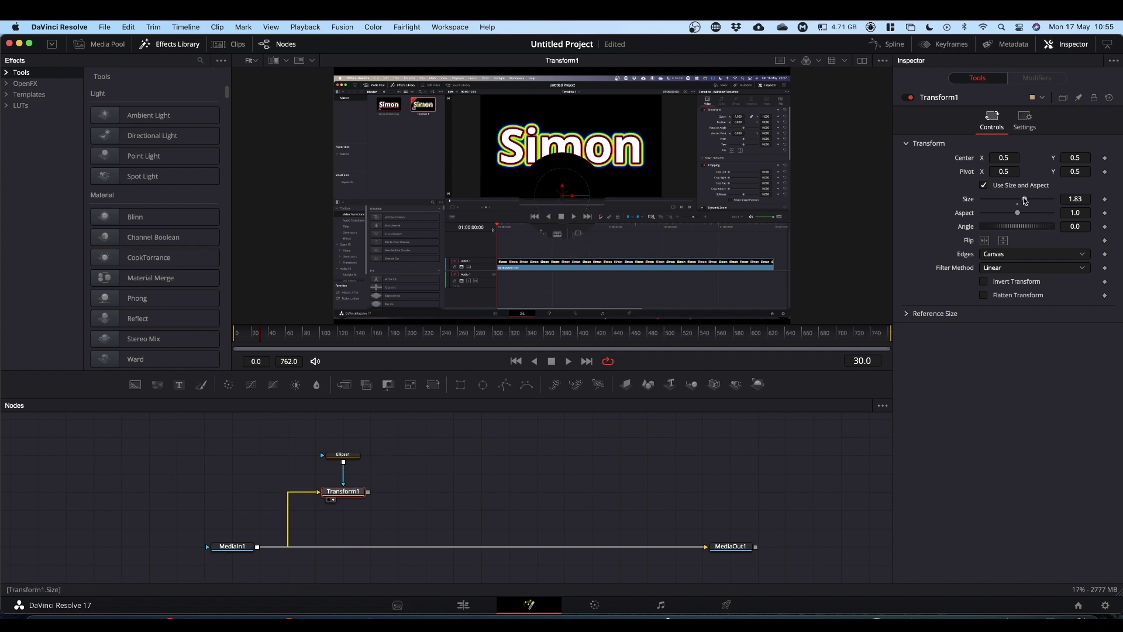
{"action": "mouse_move", "coordinate": [1025, 201]}
{"action": "left_mouse_down"}
{"action": "mouse_move", "coordinate": [1005, 201]}
{"action": "mouse_move", "coordinate": [1022, 199]}
{"action": "left_mouse_up"}
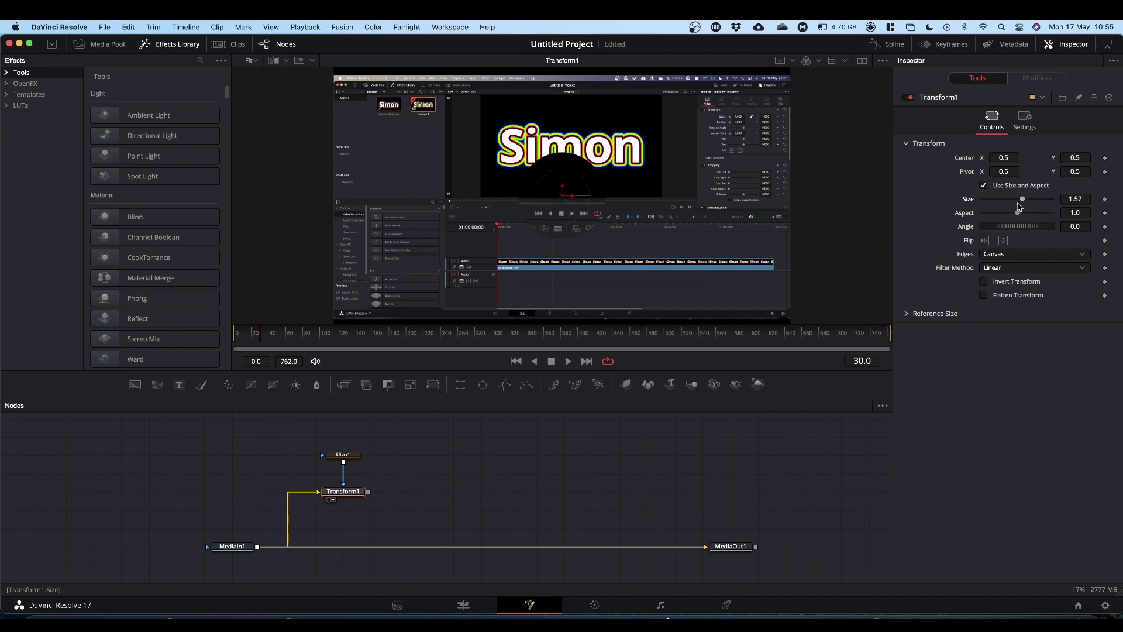
{"action": "double_click", "coordinate": [1021, 202]}
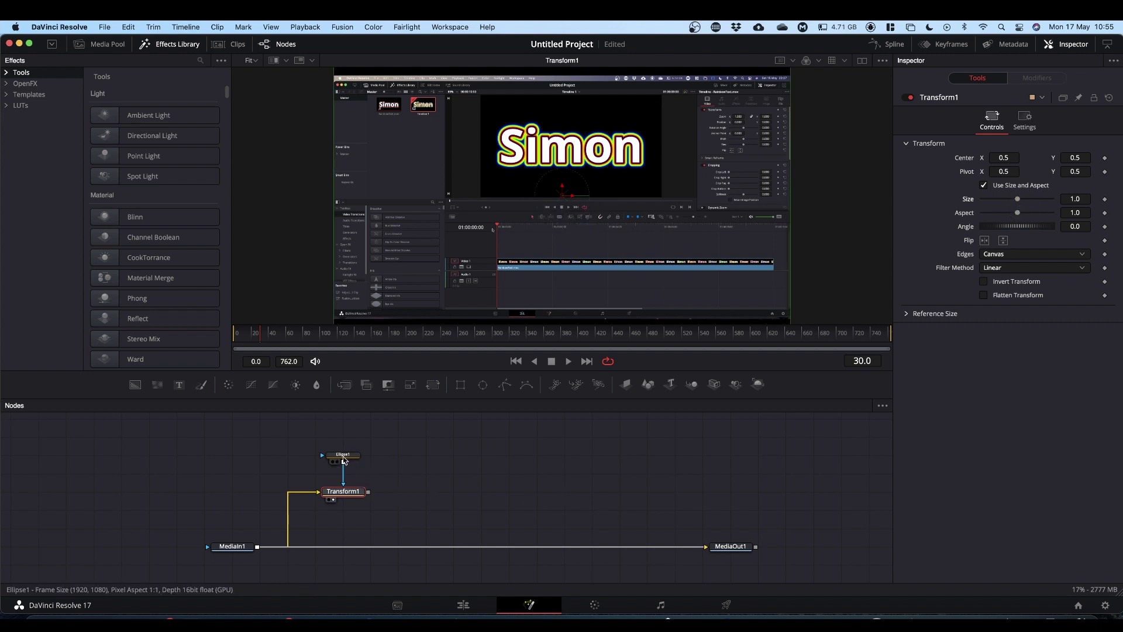
Step: Pin the Ellipse1 controls in the Inspector and link Transform1's Pivot to Ellipse1's Center with an expression
{"action": "left_click", "coordinate": [344, 459]}
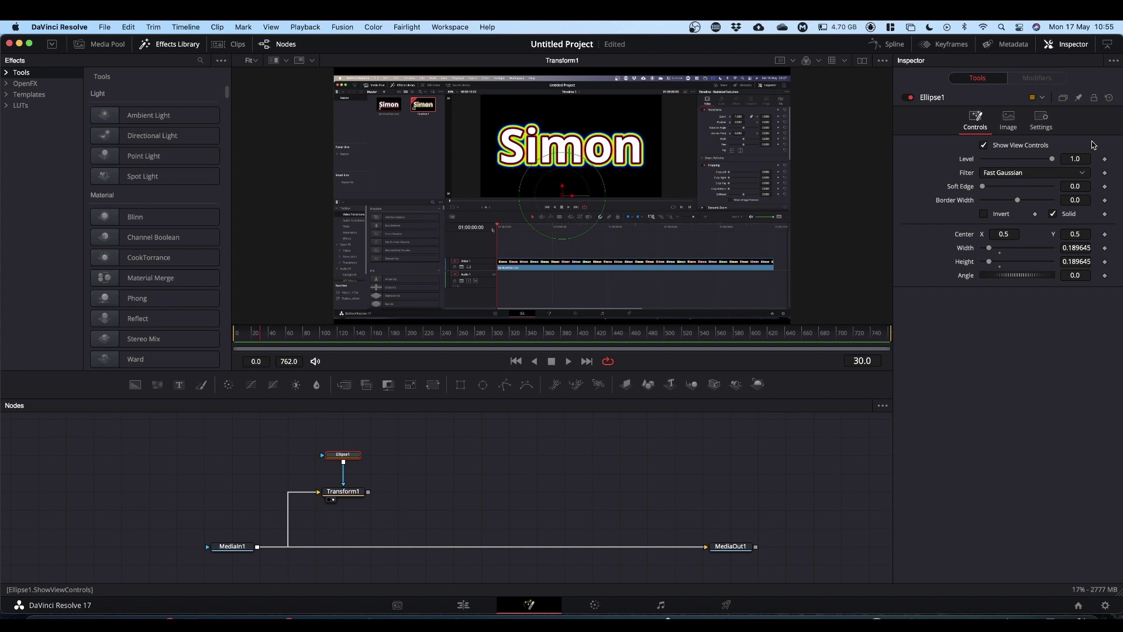
{"action": "left_click", "coordinate": [1079, 99]}
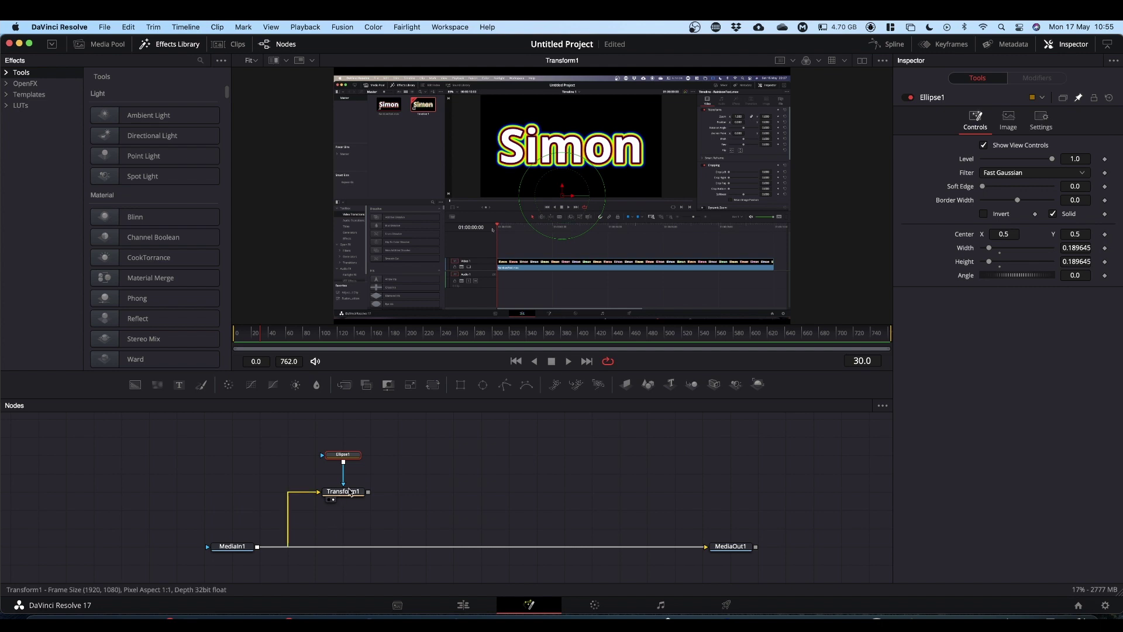
{"action": "left_click", "coordinate": [349, 495]}
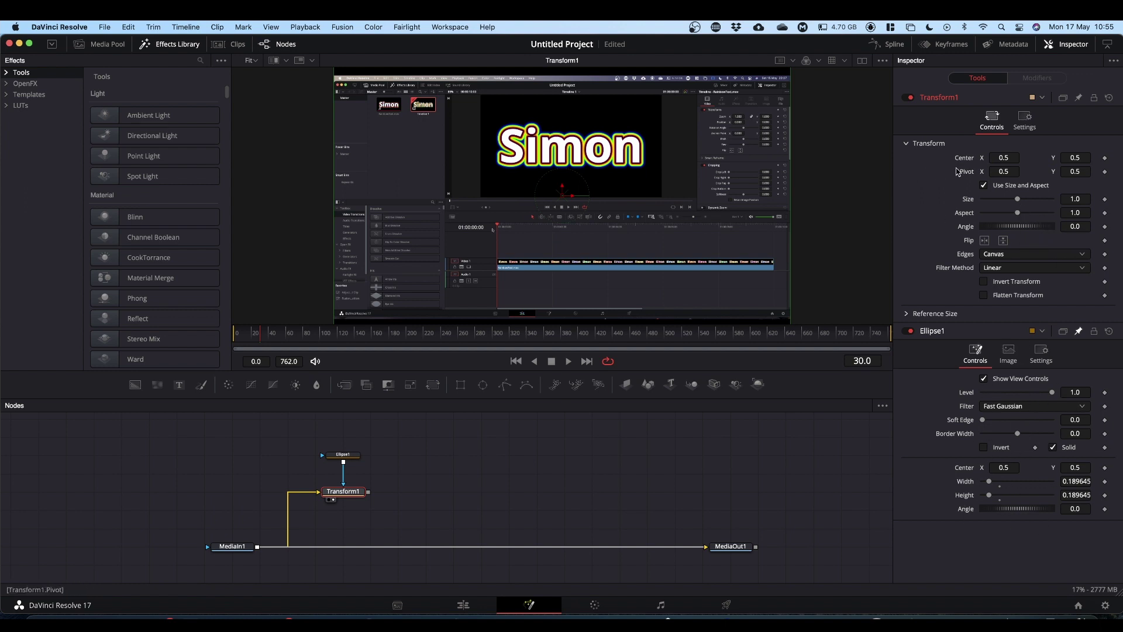
{"action": "right_click", "coordinate": [966, 175]}
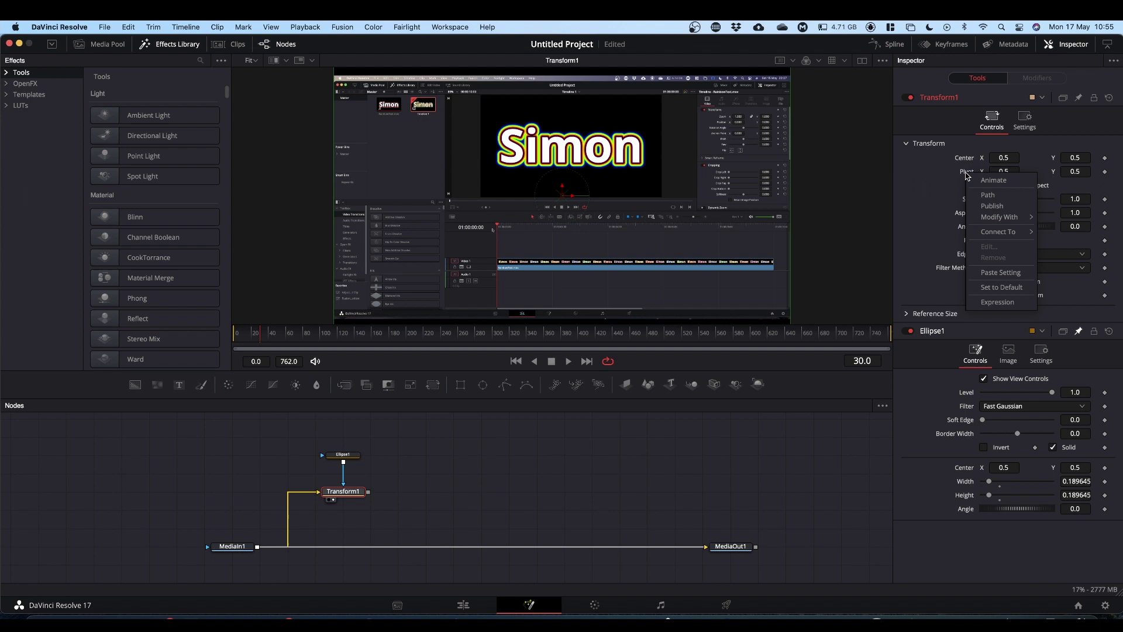
{"action": "left_click", "coordinate": [985, 303]}
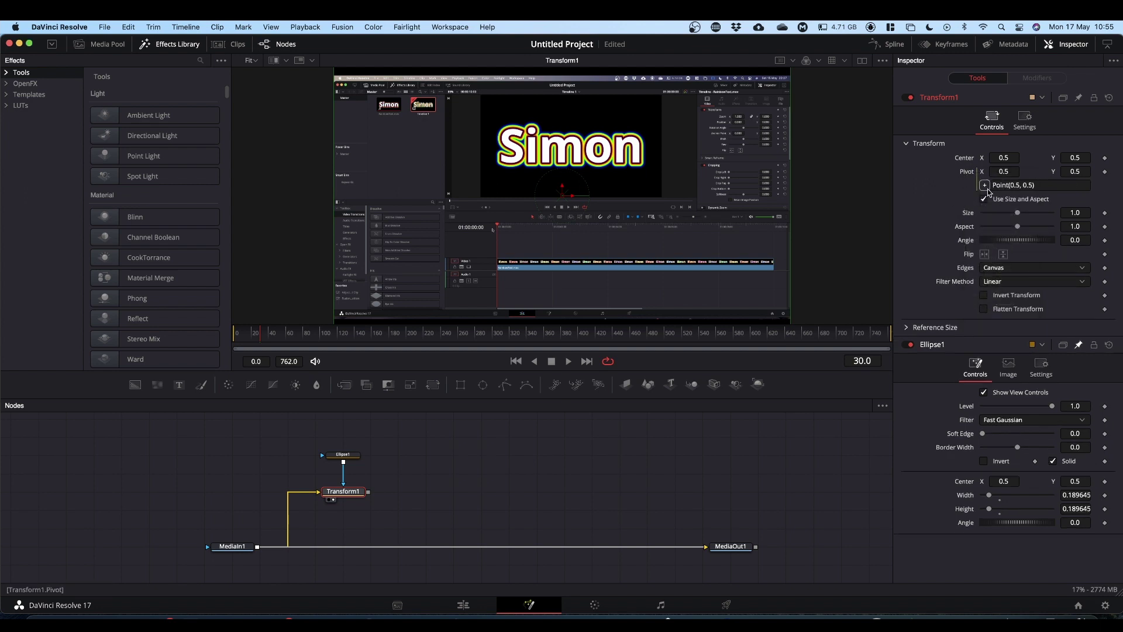
{"action": "mouse_move", "coordinate": [985, 186]}
{"action": "left_mouse_down"}
{"action": "mouse_move", "coordinate": [920, 157]}
{"action": "mouse_move", "coordinate": [905, 209]}
{"action": "mouse_move", "coordinate": [910, 431]}
{"action": "mouse_move", "coordinate": [947, 484]}
{"action": "mouse_move", "coordinate": [965, 485]}
{"action": "left_mouse_up"}
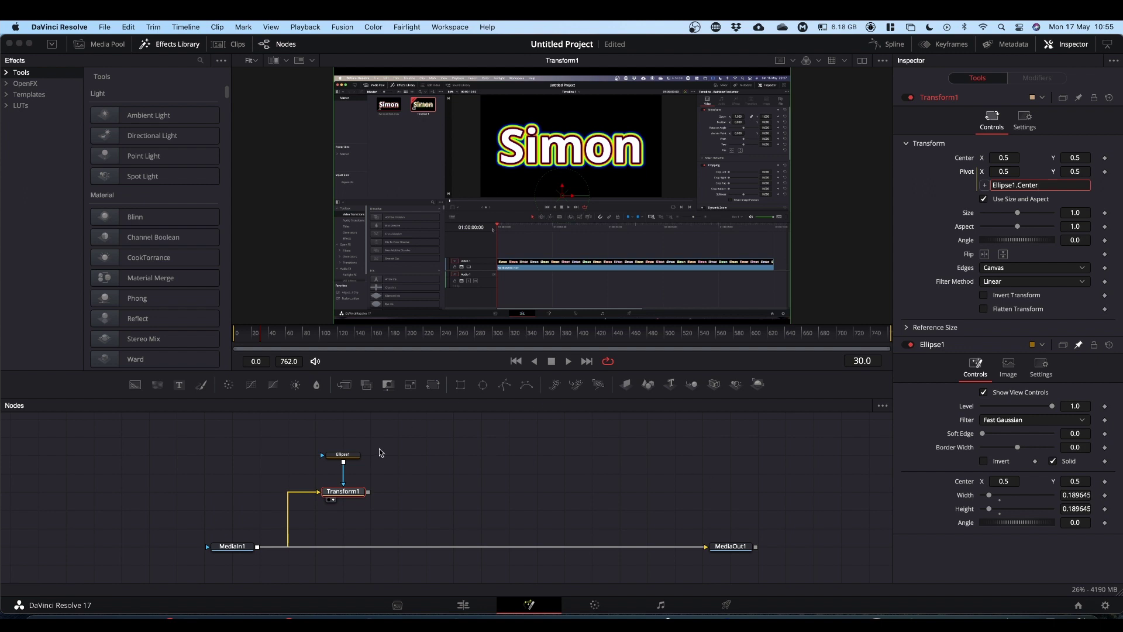
Step: Move the Ellipse1 mask to about X 0.79, Y 0.26, test Transform1 at size 2.71, and reset the size to 1.0
{"action": "left_click", "coordinate": [354, 454]}
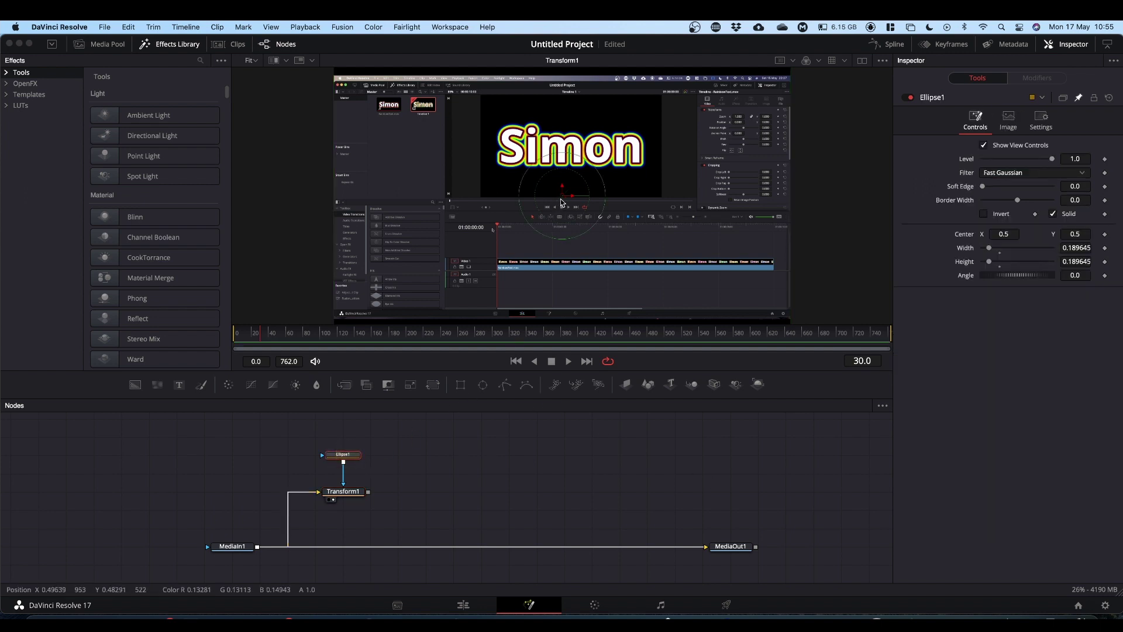
{"action": "left_click_drag", "start_coordinate": [564, 199], "coordinate": [694, 257]}
{"action": "left_click", "coordinate": [351, 492]}
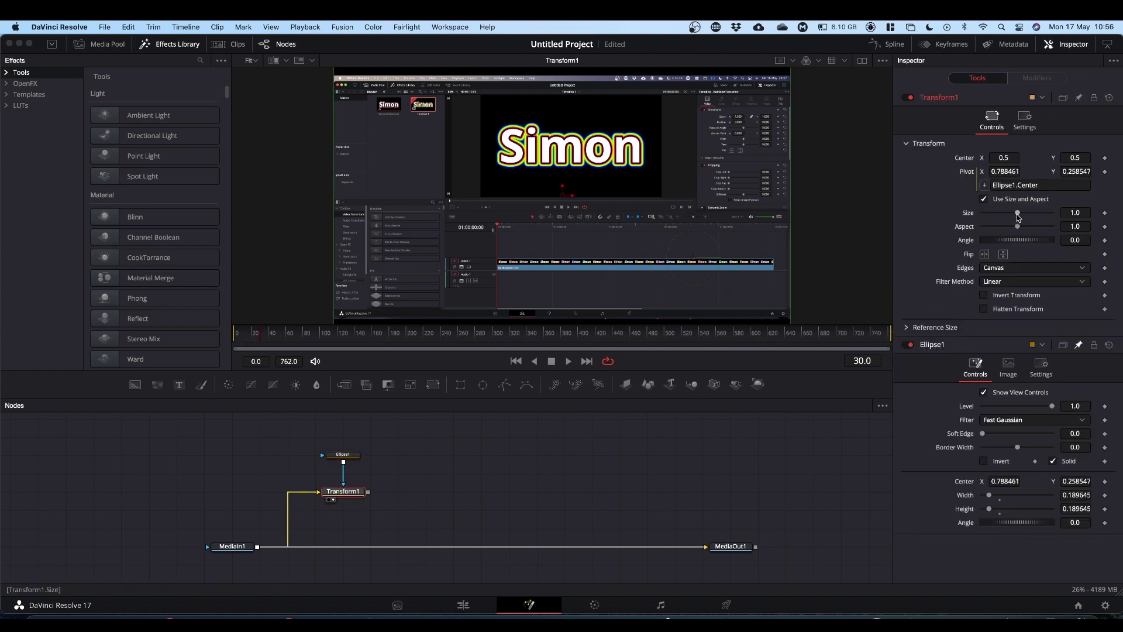
{"action": "mouse_move", "coordinate": [1017, 218]}
{"action": "left_mouse_down"}
{"action": "mouse_move", "coordinate": [1007, 217]}
{"action": "mouse_move", "coordinate": [1032, 215]}
{"action": "left_mouse_up"}
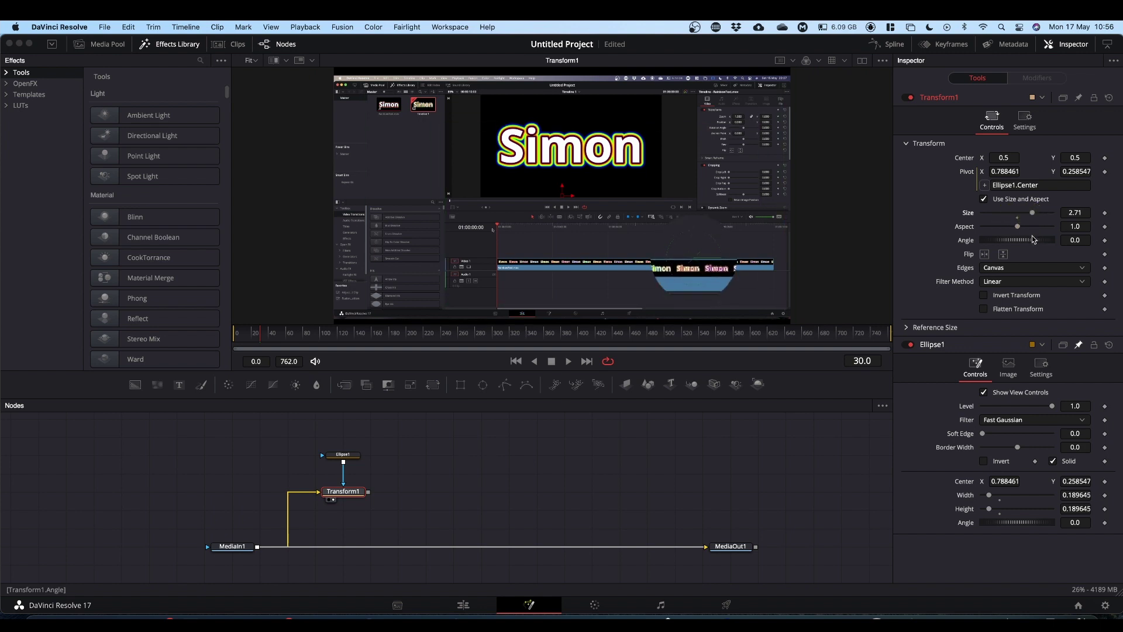
{"action": "double_click", "coordinate": [1018, 216]}
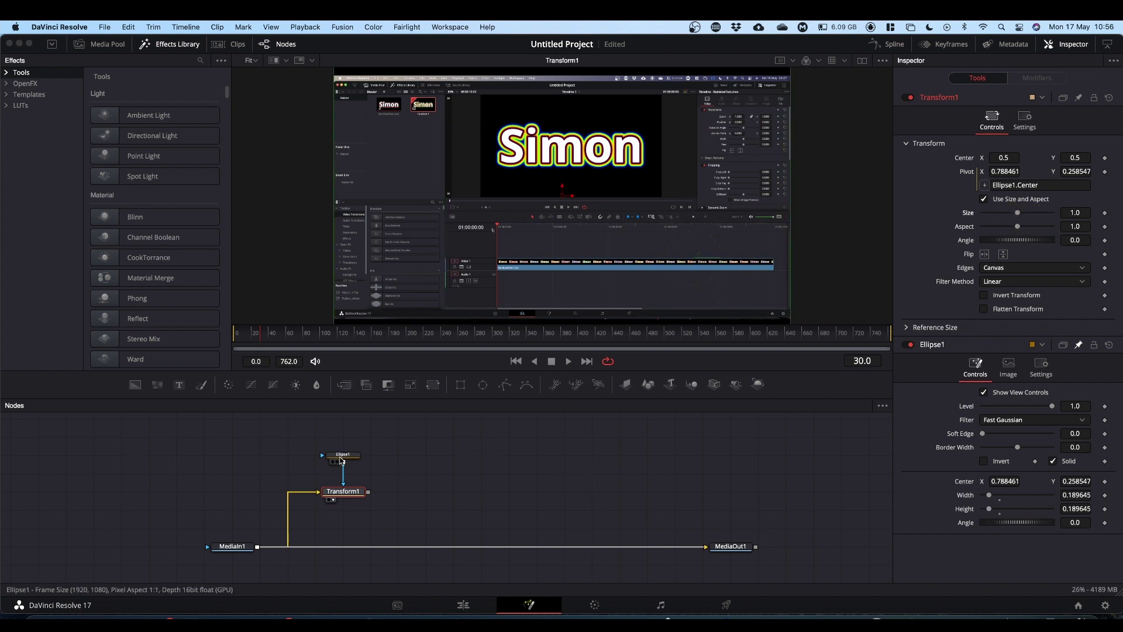
Step: Copy Ellipse1 and paste it as an instance in the empty node area beside the original
{"action": "left_click", "coordinate": [348, 459]}
{"action": "left_click", "coordinate": [346, 492]}
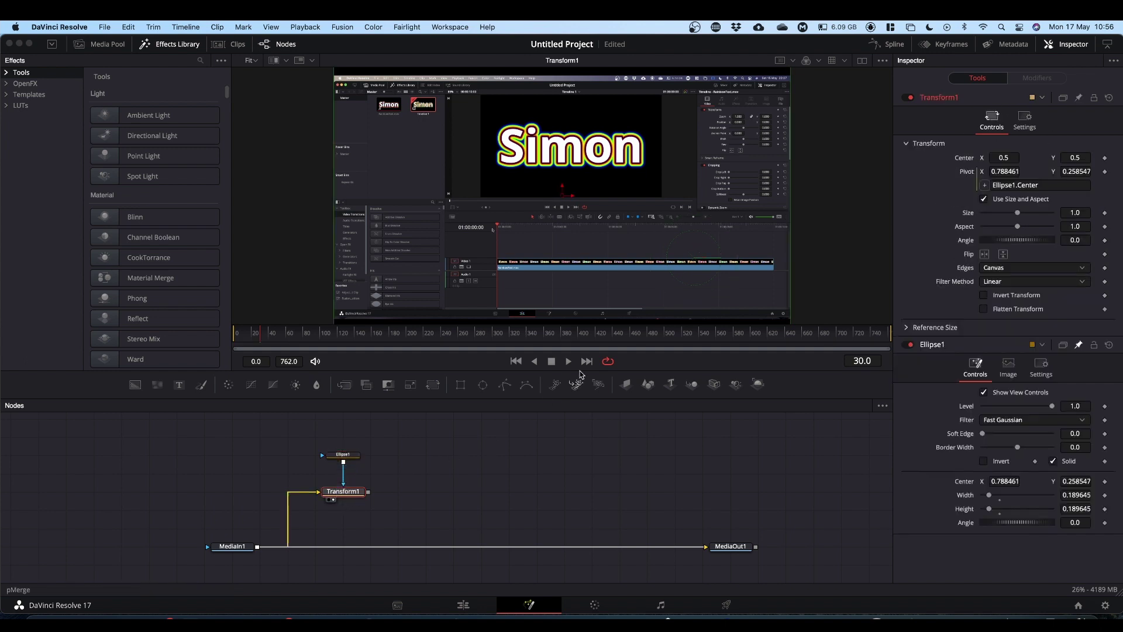
{"action": "left_click", "coordinate": [349, 457]}
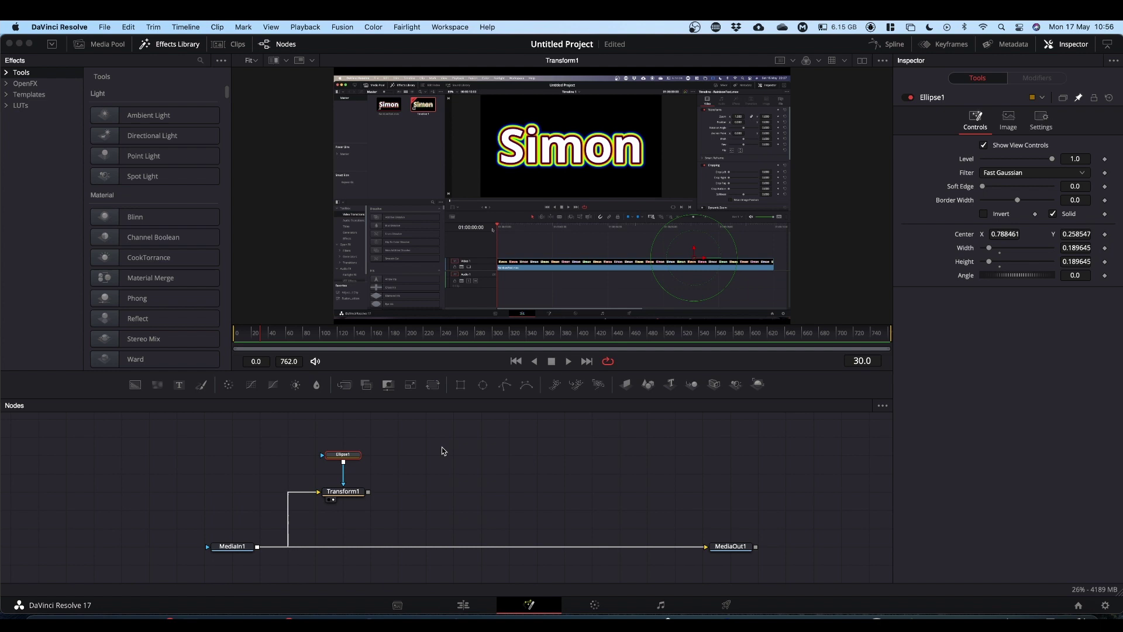
{"action": "key", "text": "super+c"}
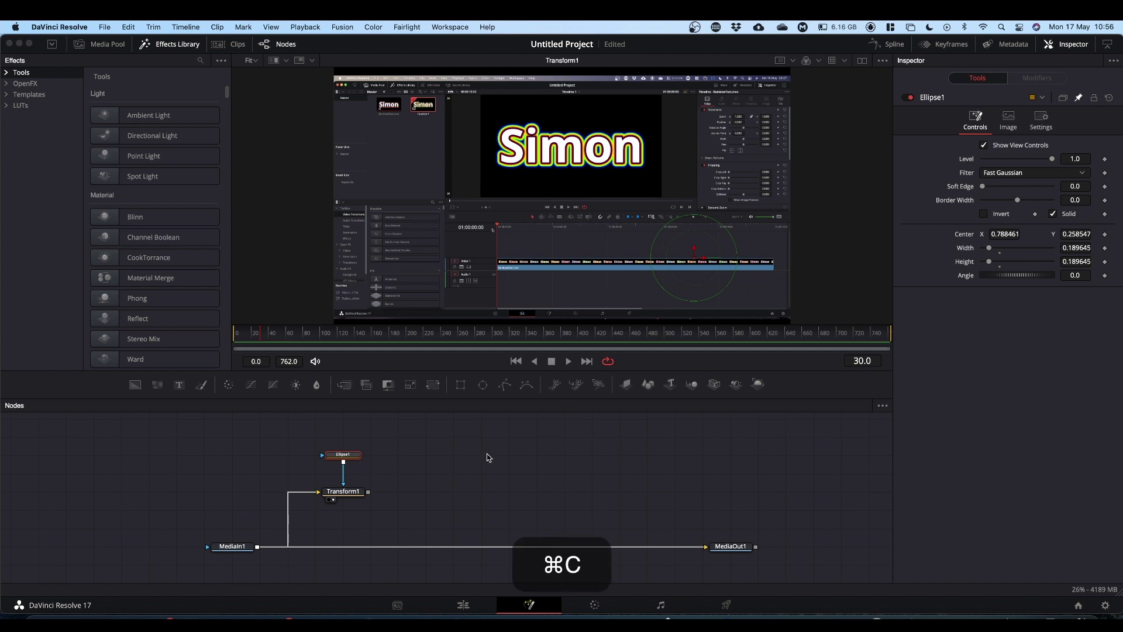
{"action": "left_click", "coordinate": [459, 462]}
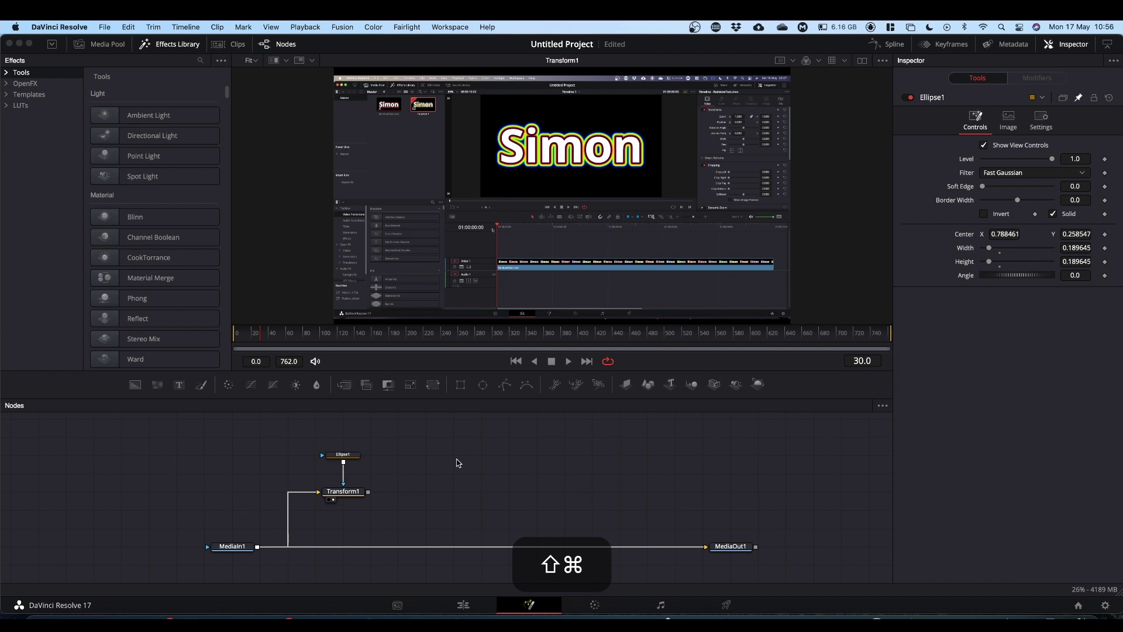
{"action": "key", "text": "shift+super+v"}
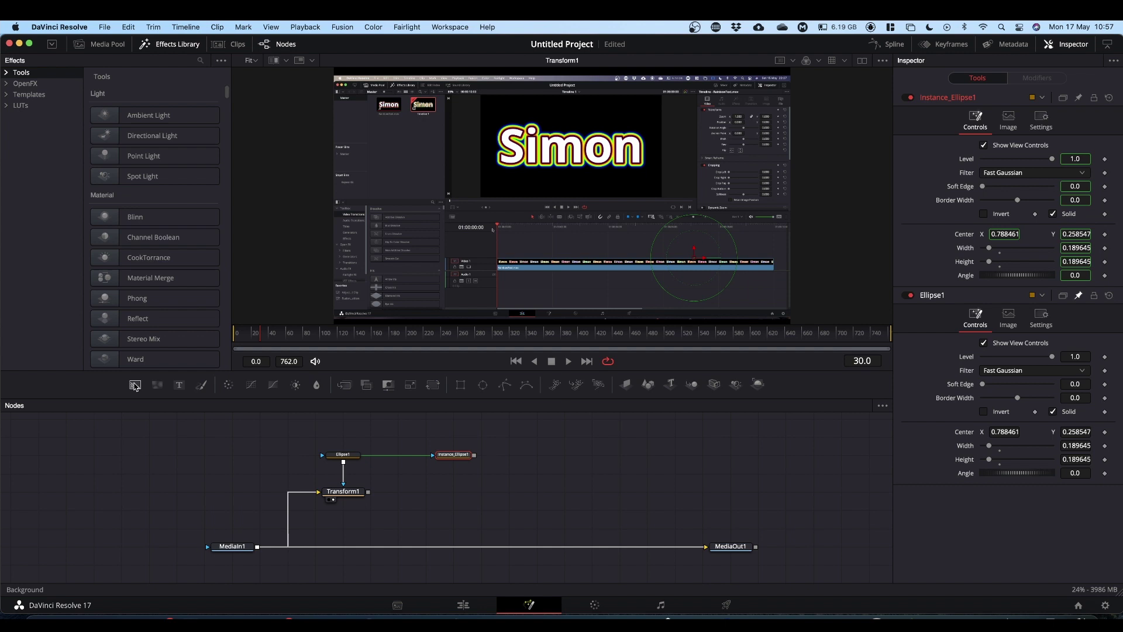
Step: Add a Background node below the ellipse instance, mask it with Instance_Ellipse1, and show it in the viewer
{"action": "left_click_drag", "start_coordinate": [134, 386], "coordinate": [453, 491]}
{"action": "left_click_drag", "start_coordinate": [474, 454], "coordinate": [442, 491]}
{"action": "left_click", "coordinate": [451, 490]}
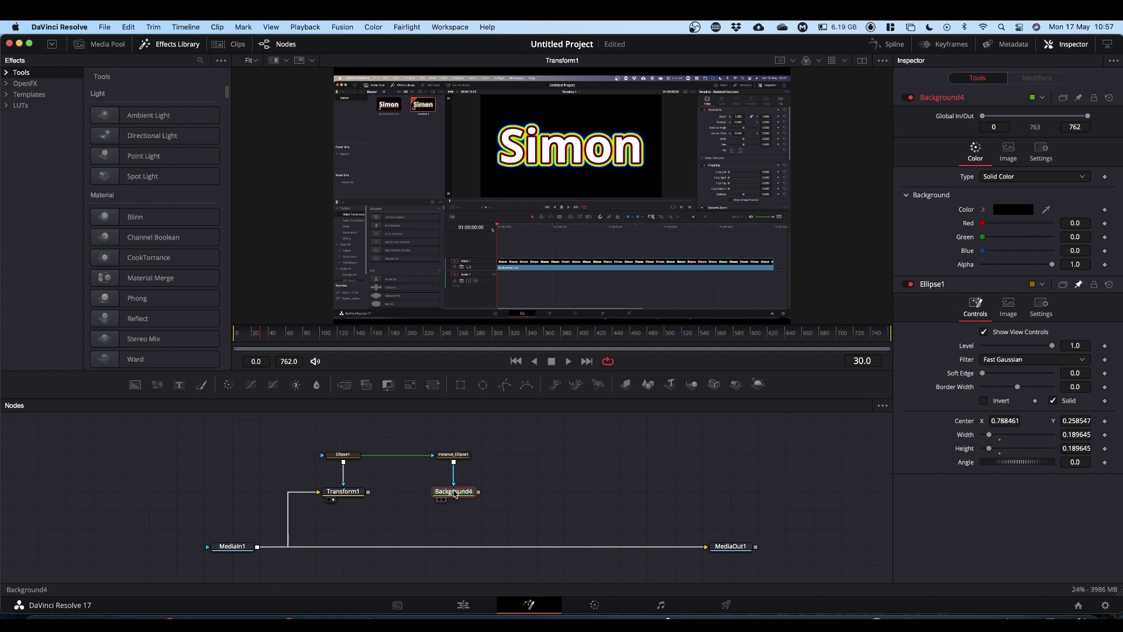
{"action": "left_click", "coordinate": [443, 498]}
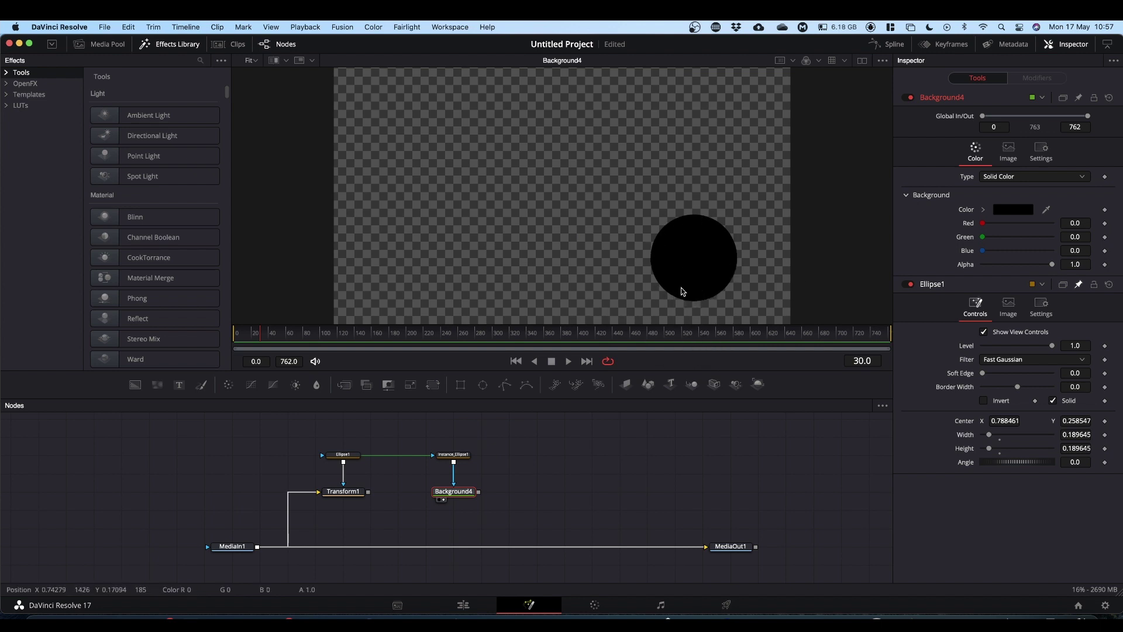
Step: Deinstance Solid and Border Width on Instance_Ellipse1, turn Solid off, and set the border width to 0.01
{"action": "left_click", "coordinate": [458, 458]}
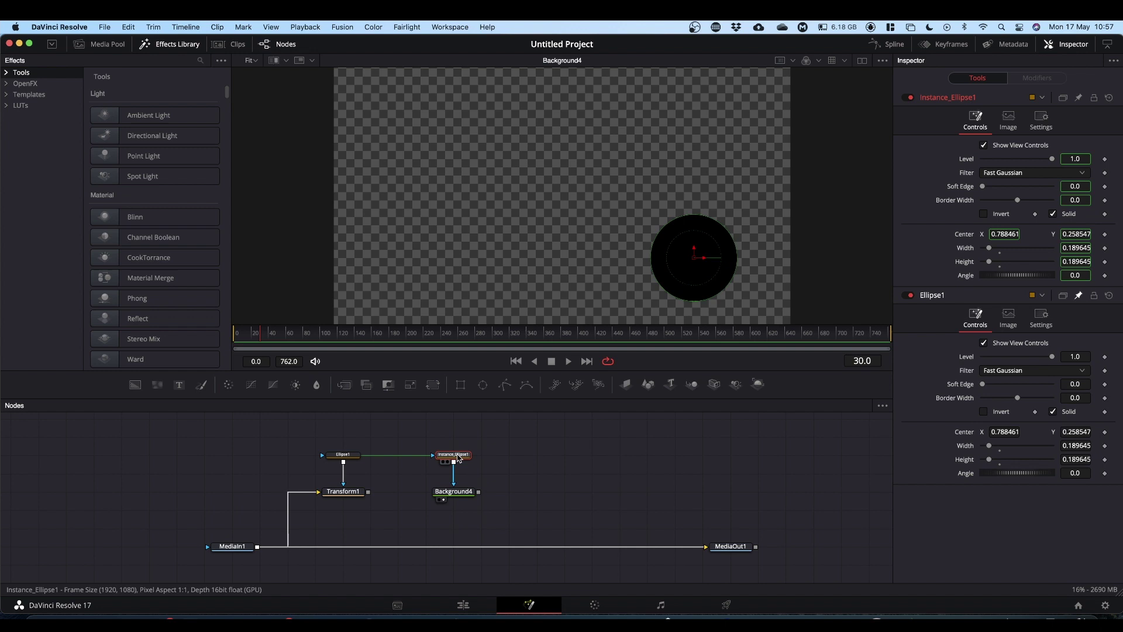
{"action": "right_click", "coordinate": [1070, 218]}
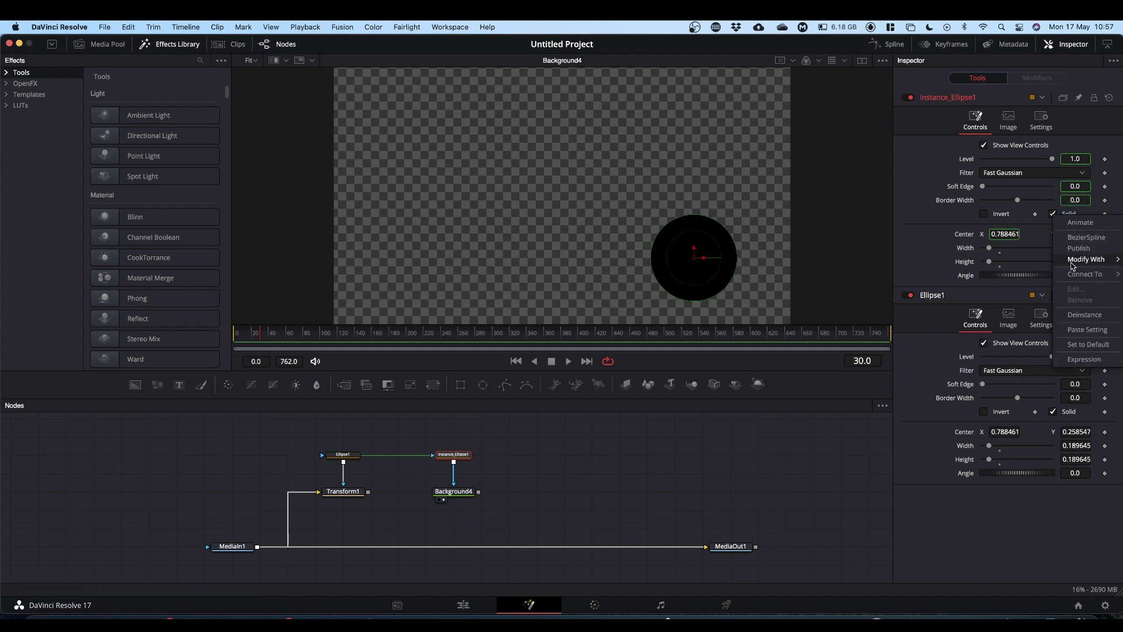
{"action": "left_click", "coordinate": [1071, 316]}
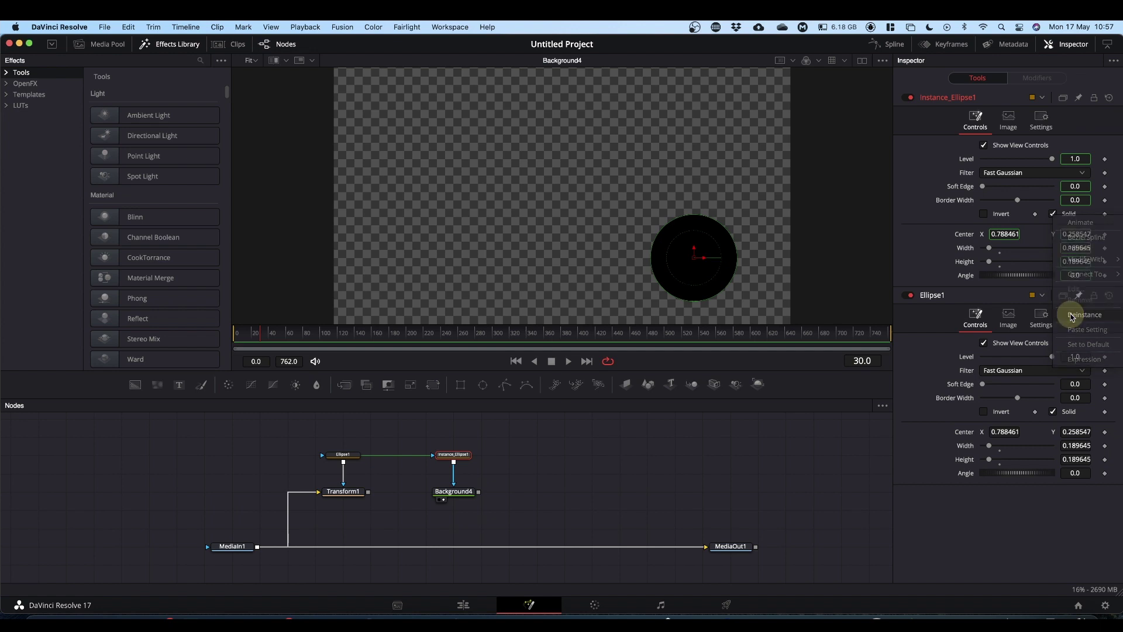
{"action": "left_click", "coordinate": [1053, 214]}
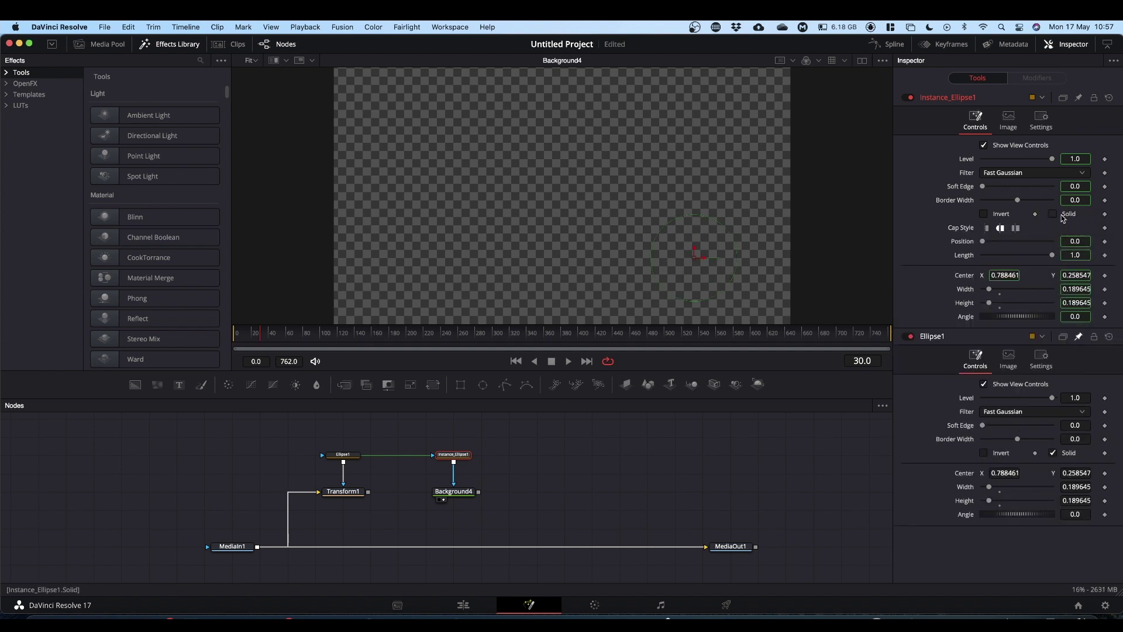
{"action": "right_click", "coordinate": [948, 203]}
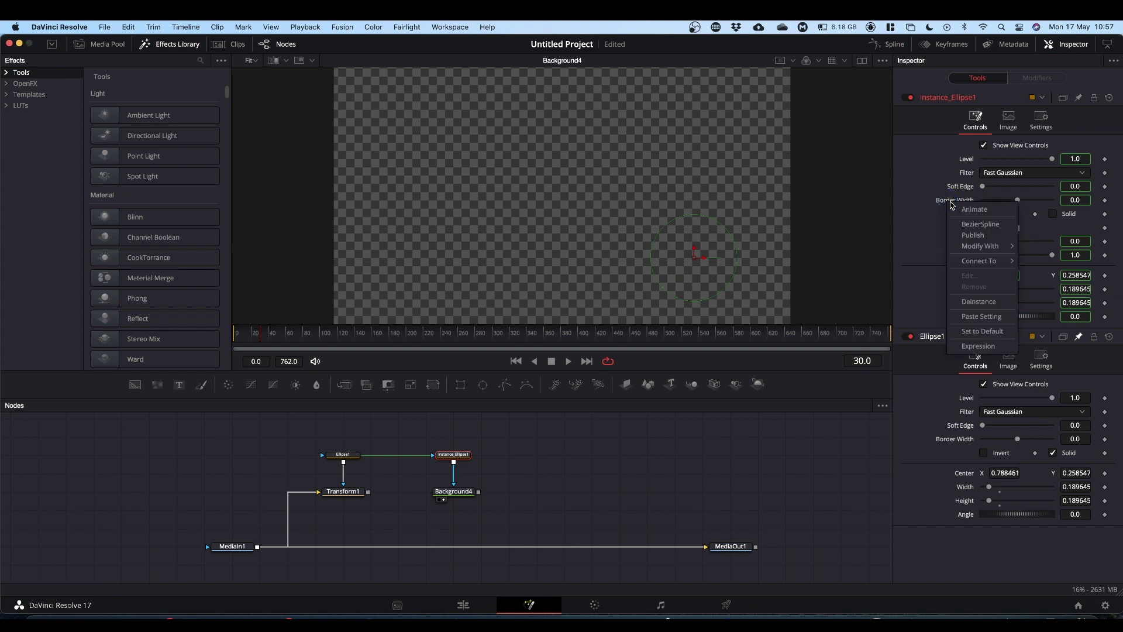
{"action": "left_click", "coordinate": [971, 301]}
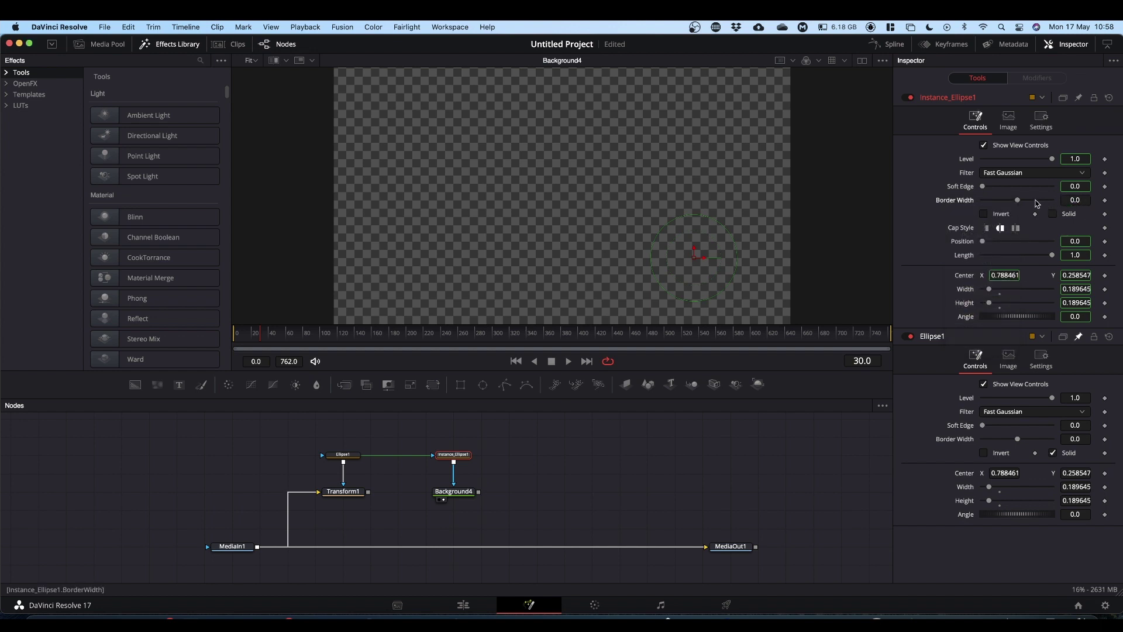
{"action": "left_click_drag", "start_coordinate": [1019, 203], "coordinate": [1020, 203]}
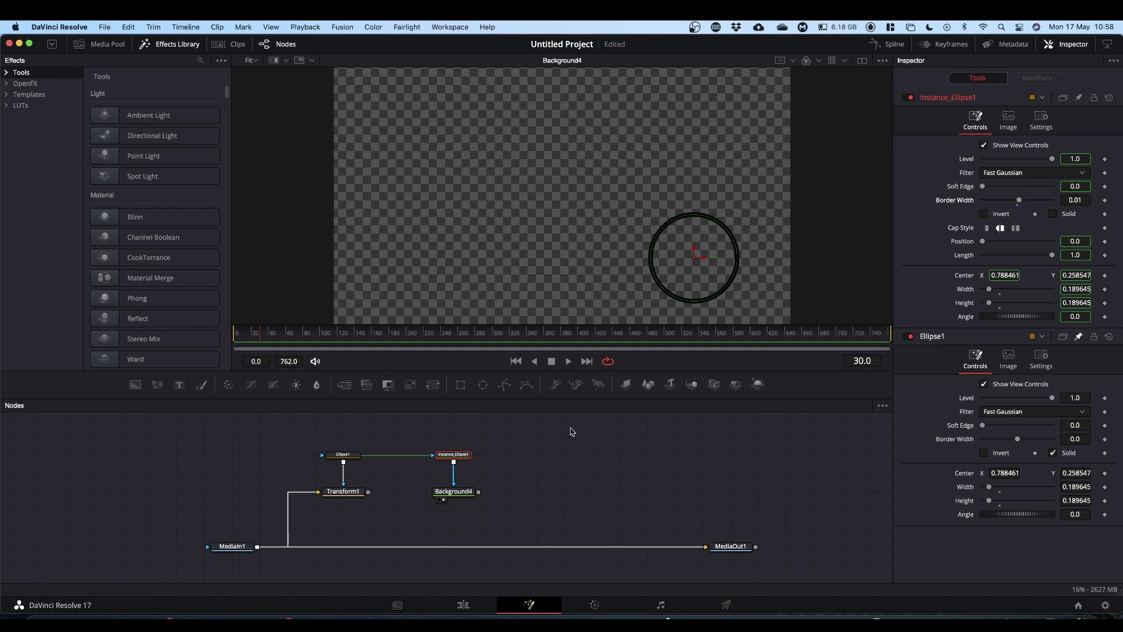
Step: Set the ring Background's Red to 1.0, merge it over Transform1's output, and show Merge1 in the viewer
{"action": "left_click", "coordinate": [455, 494]}
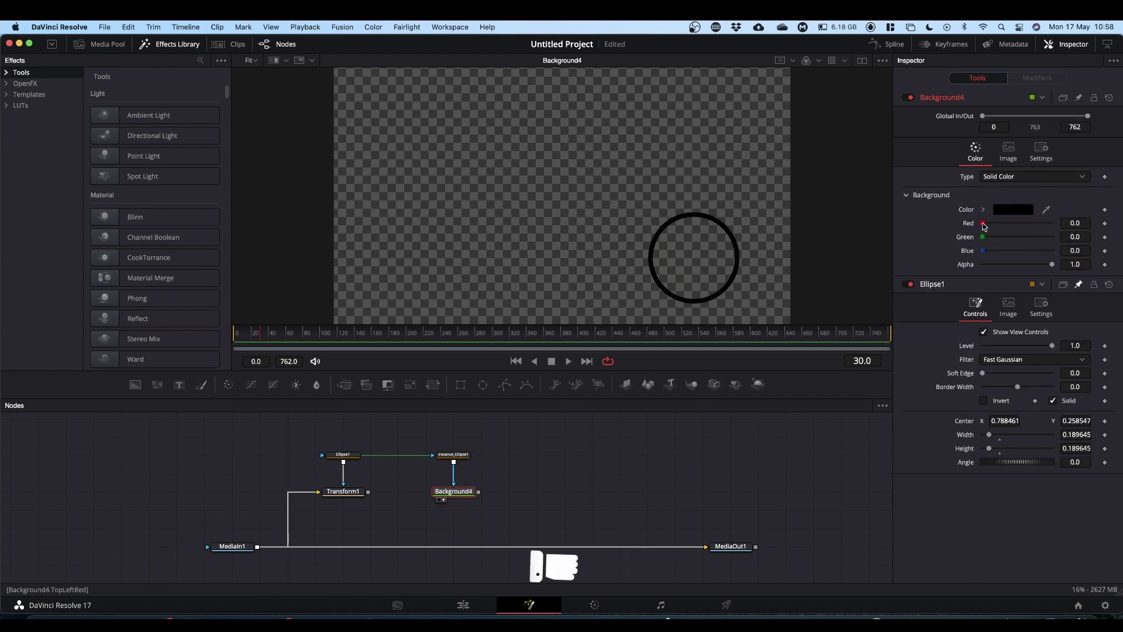
{"action": "left_click_drag", "start_coordinate": [983, 223], "coordinate": [1094, 224]}
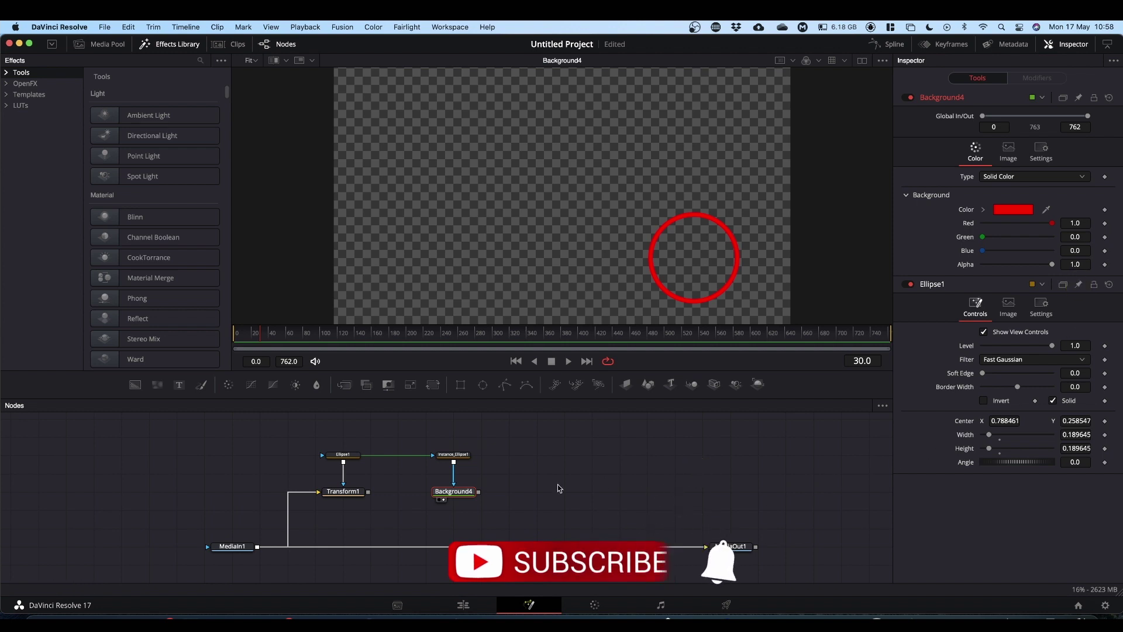
{"action": "left_click_drag", "start_coordinate": [453, 493], "coordinate": [454, 475]}
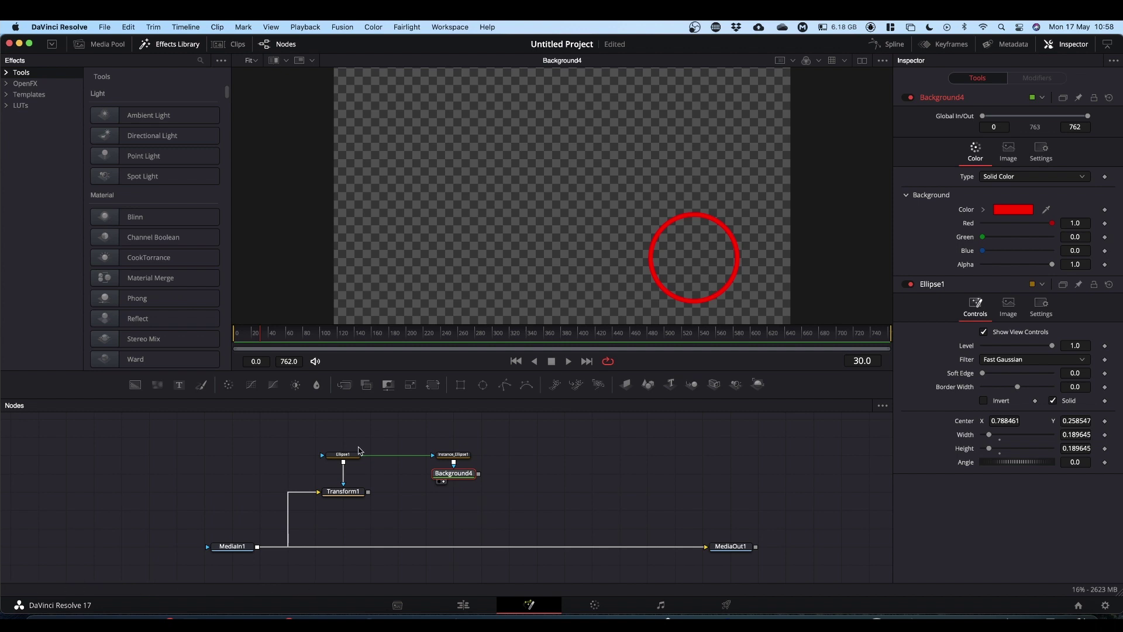
{"action": "left_click_drag", "start_coordinate": [478, 473], "coordinate": [369, 495]}
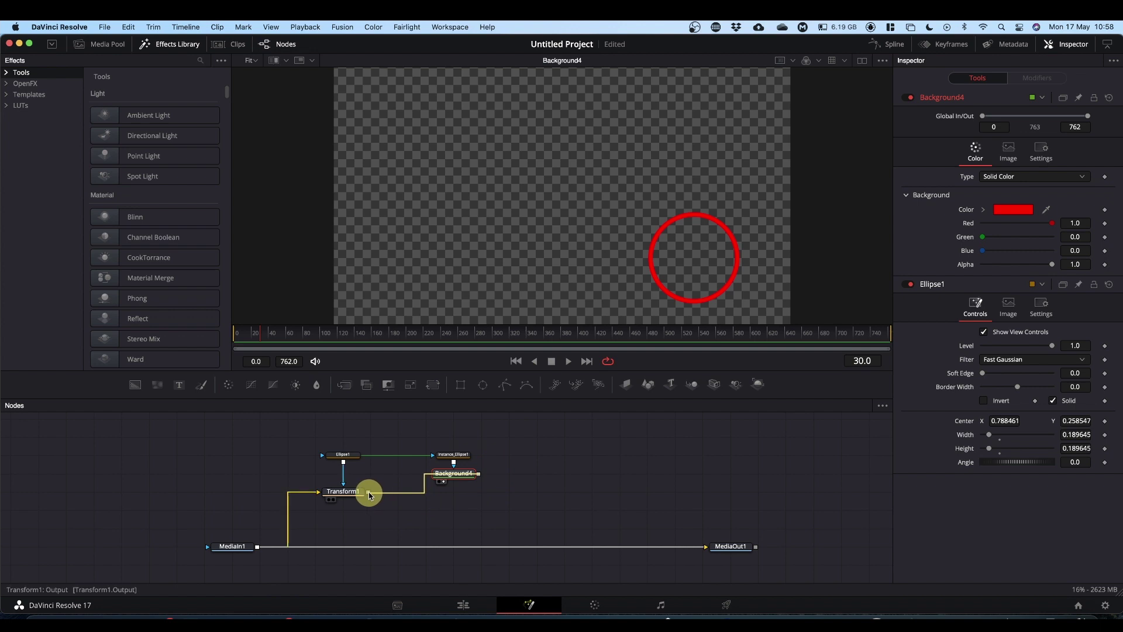
{"action": "left_click_drag", "start_coordinate": [459, 496], "coordinate": [582, 284]}
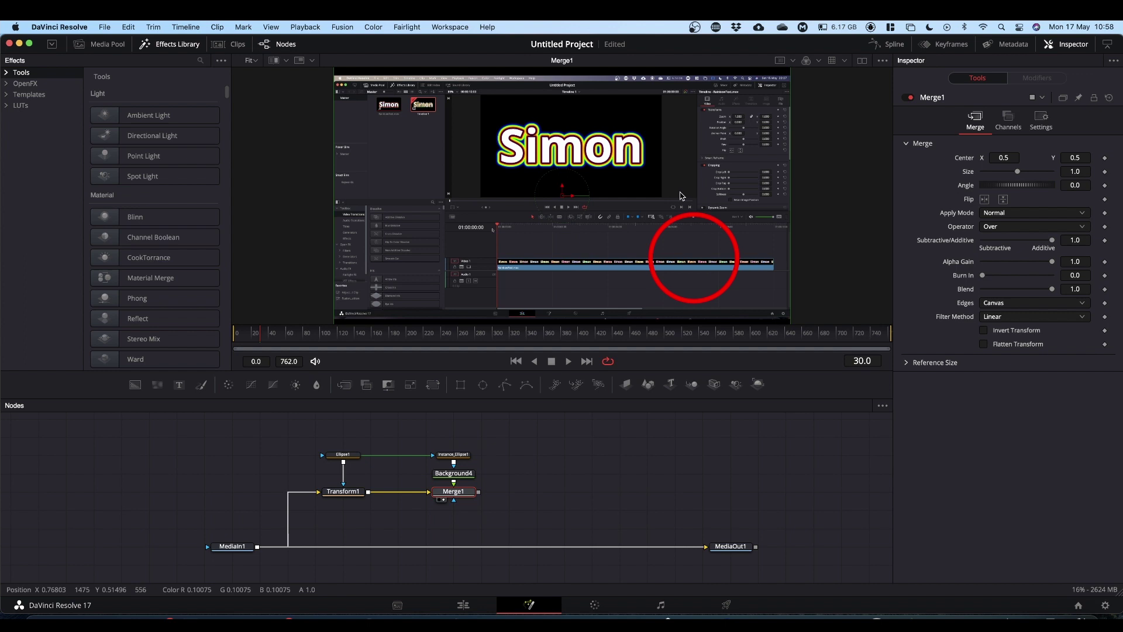
Step: Set Transform1's size to 1.83, merge Merge1's output over MediaIn1, and show MediaOut1 in the viewer
{"action": "left_click", "coordinate": [342, 491]}
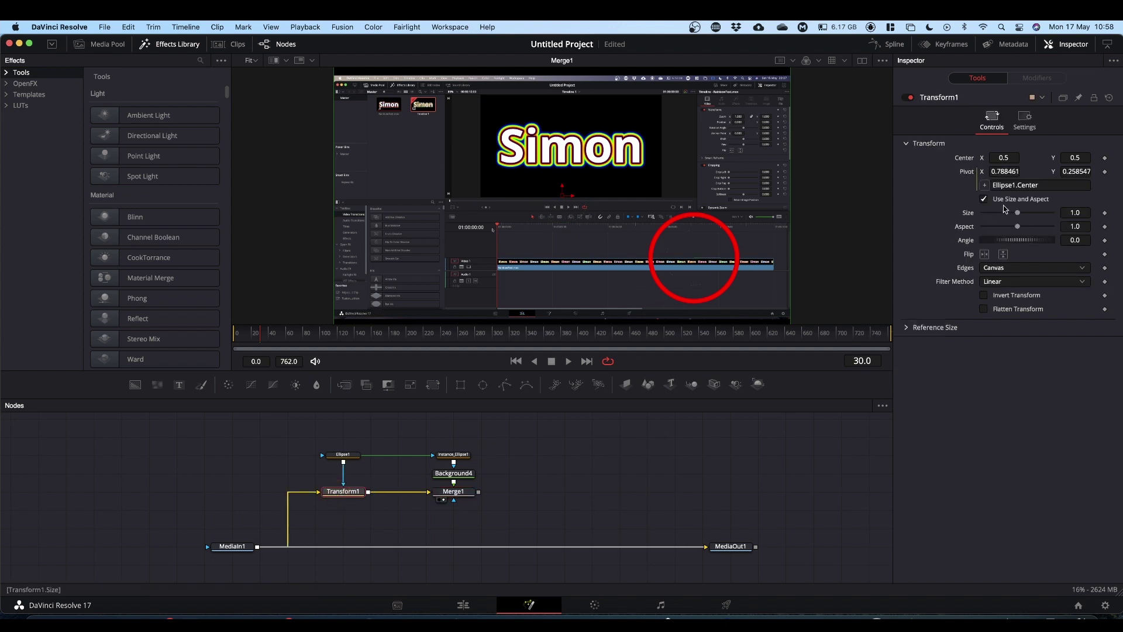
{"action": "left_click_drag", "start_coordinate": [1018, 214], "coordinate": [1024, 212]}
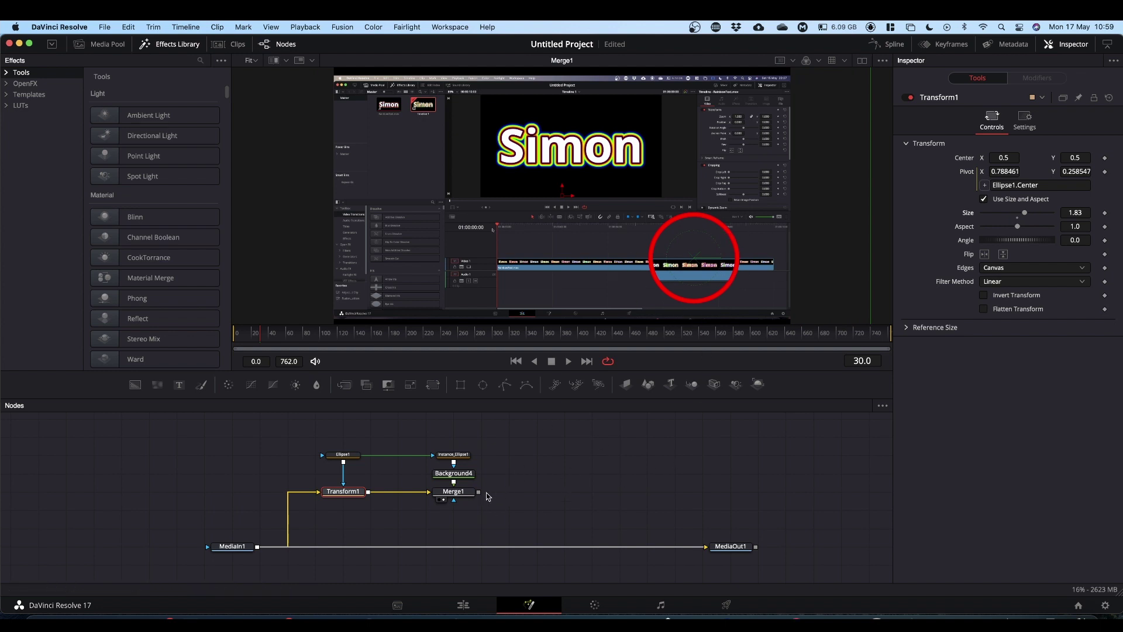
{"action": "left_click_drag", "start_coordinate": [478, 491], "coordinate": [257, 546]}
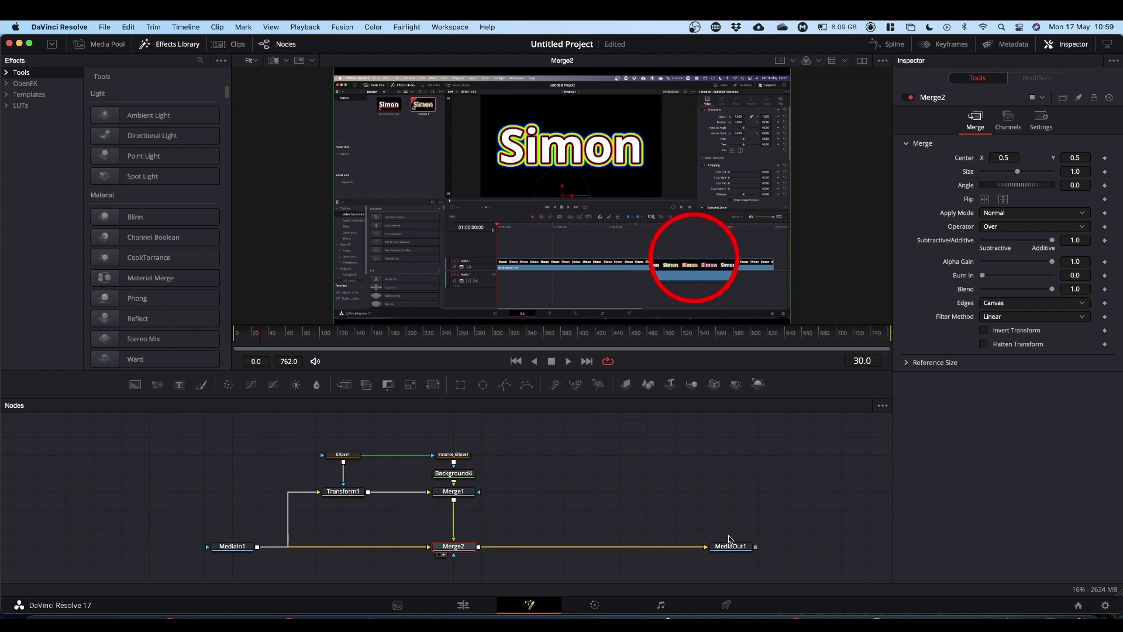
{"action": "left_click", "coordinate": [720, 554]}
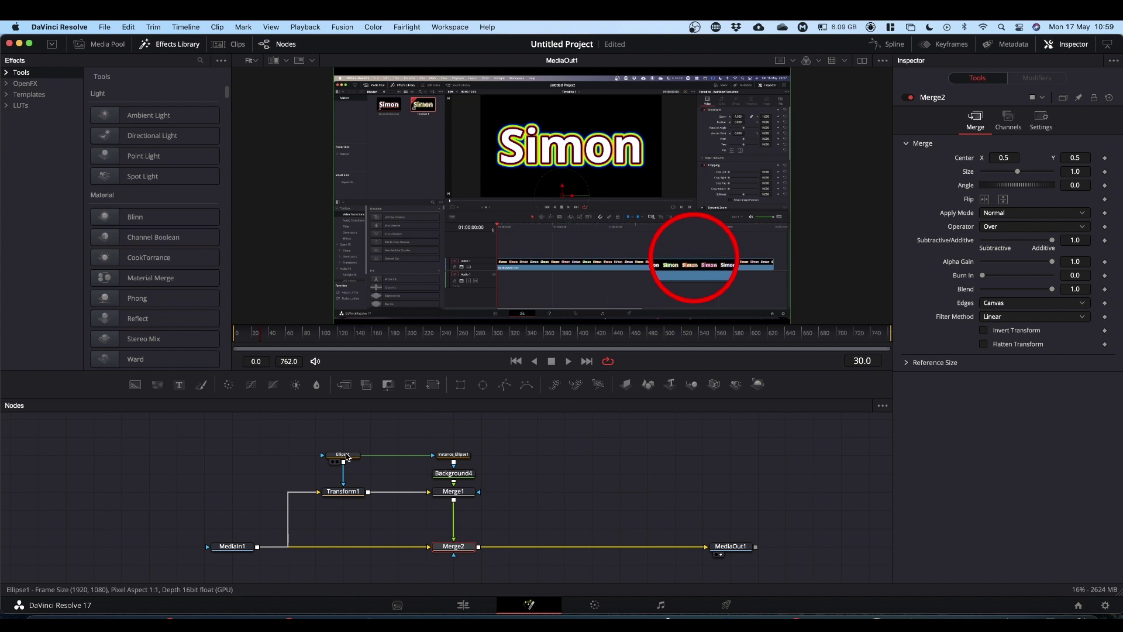
Step: Move Ellipse1's center to about X 0.86, Y 0.65 and set Transform1's size to 2.27
{"action": "left_click", "coordinate": [345, 455]}
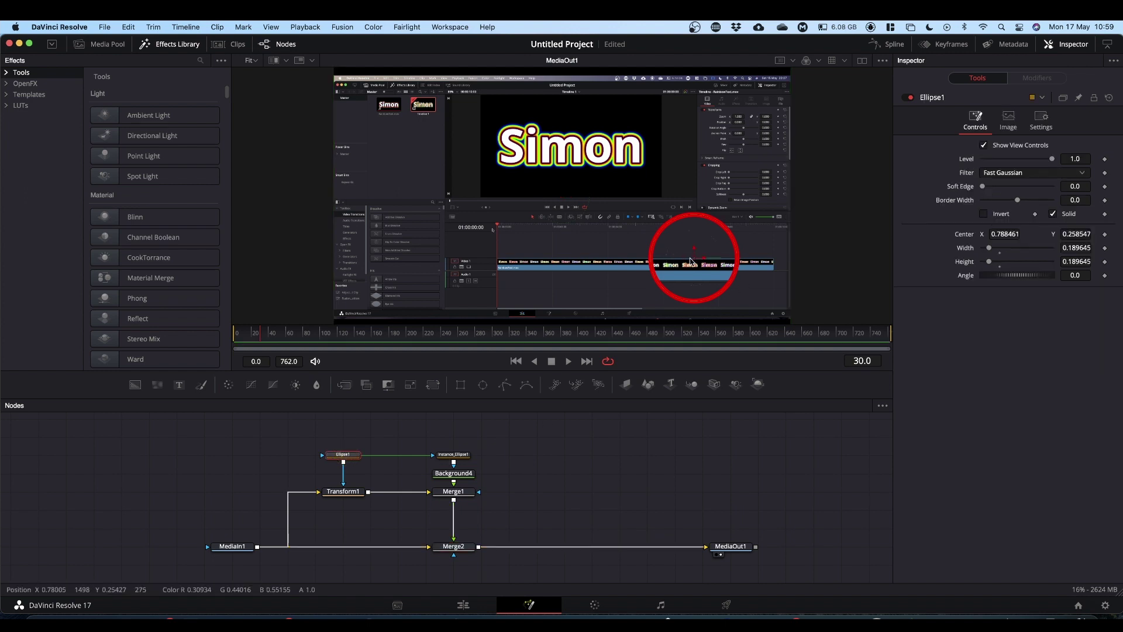
{"action": "left_click_drag", "start_coordinate": [692, 260], "coordinate": [726, 161]}
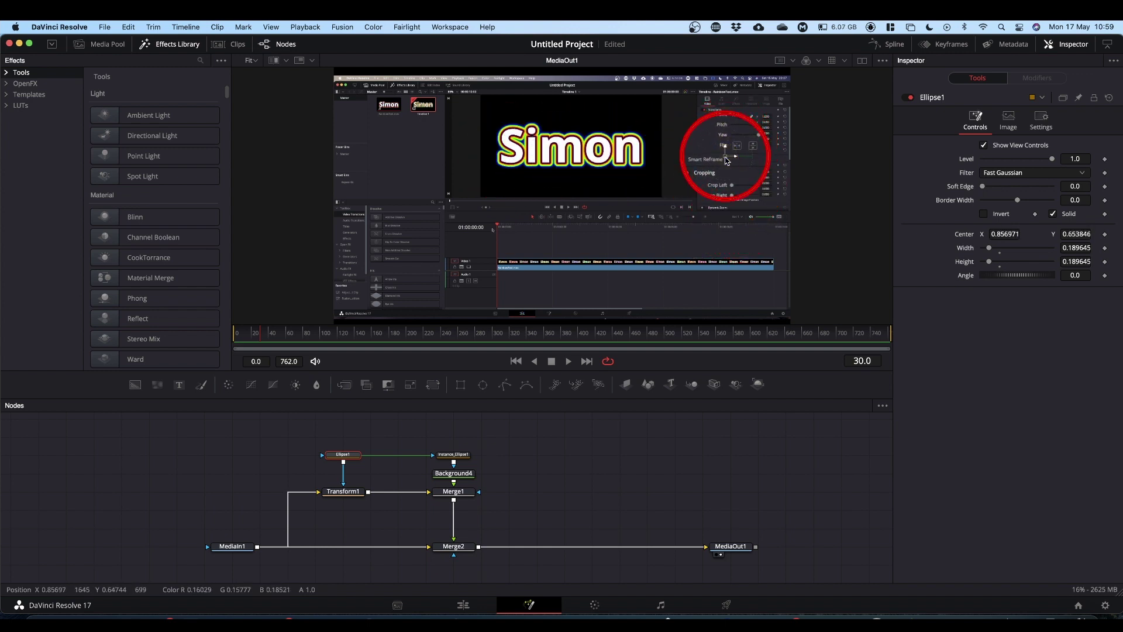
{"action": "left_click", "coordinate": [356, 494]}
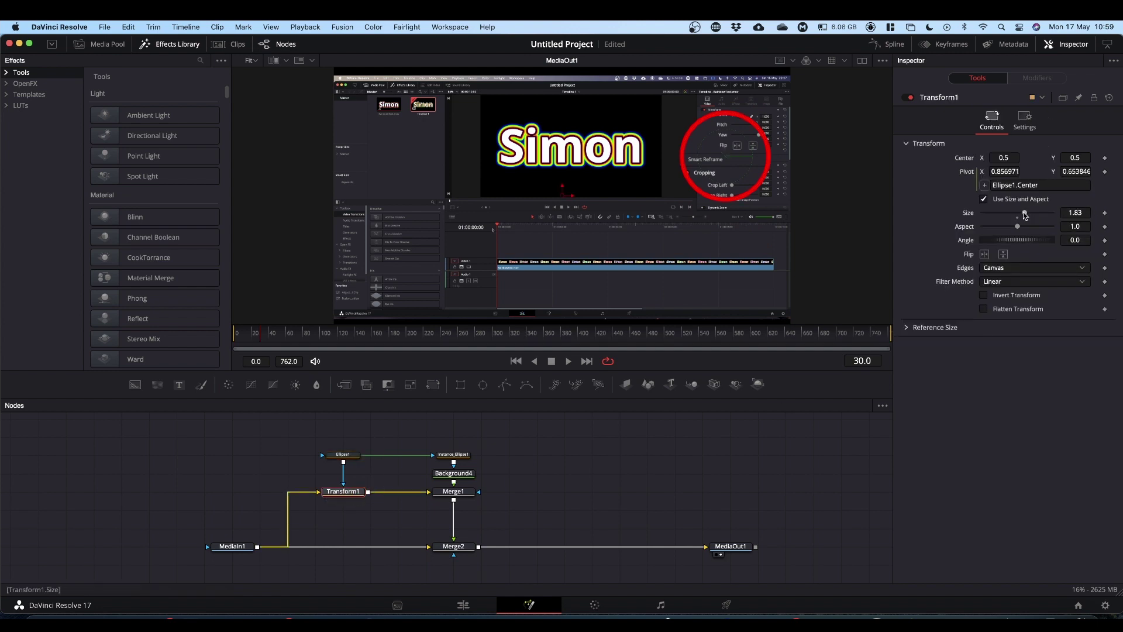
{"action": "left_click_drag", "start_coordinate": [1024, 215], "coordinate": [1029, 217]}
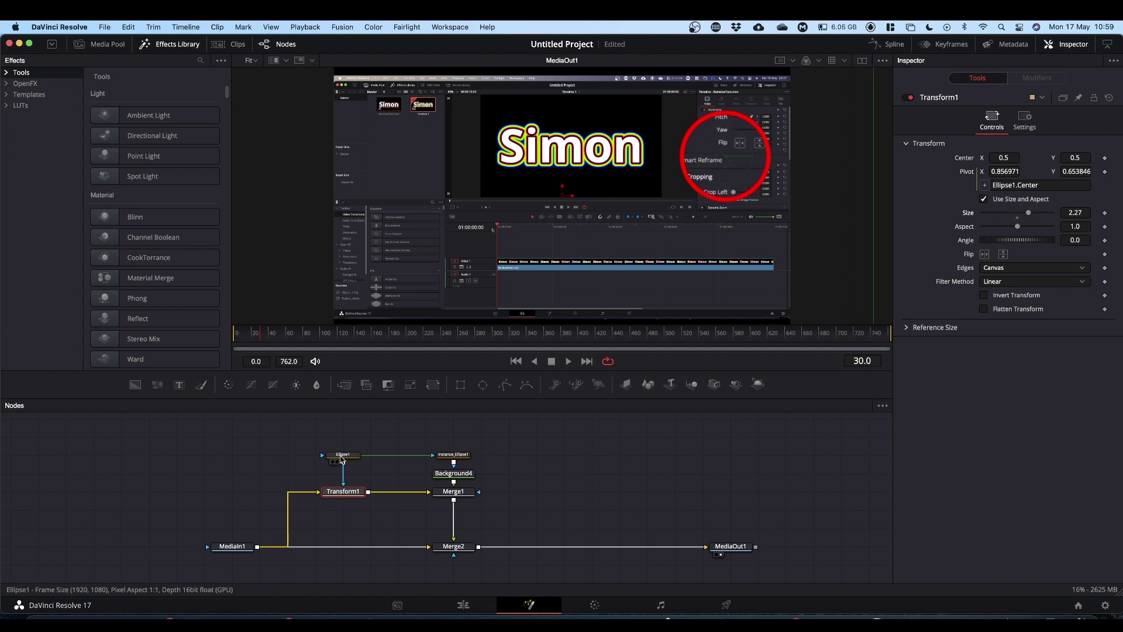
Step: Stretch only Ellipse1's width to about 0.42 and move its center to about X 0.64, Y 0.34
{"action": "left_click", "coordinate": [341, 457]}
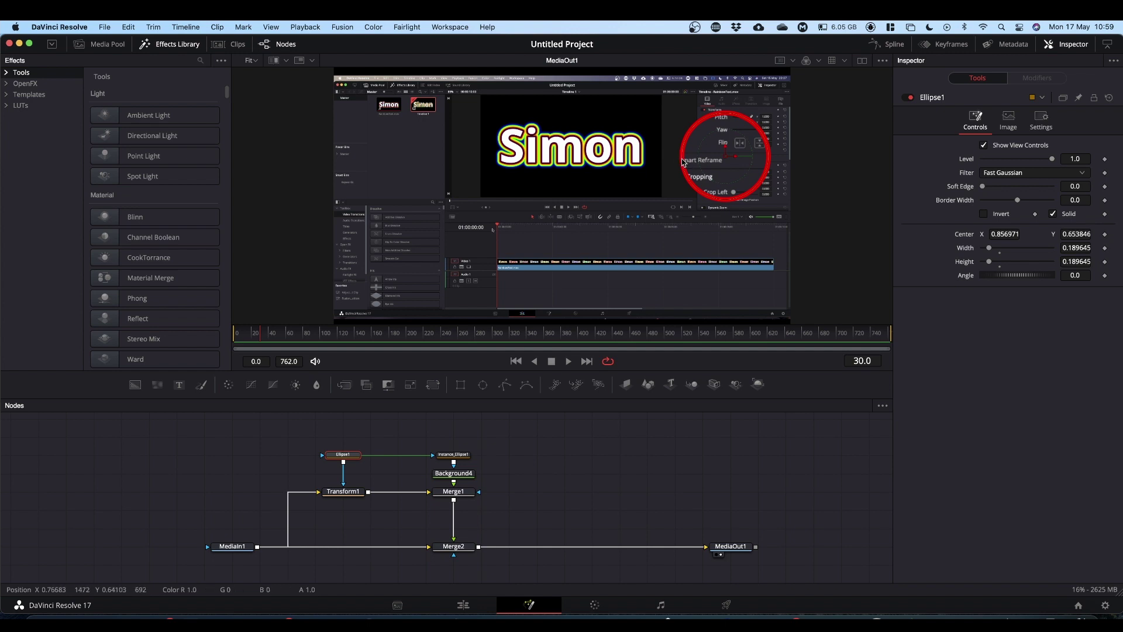
{"action": "left_click_drag", "start_coordinate": [683, 162], "coordinate": [631, 155]}
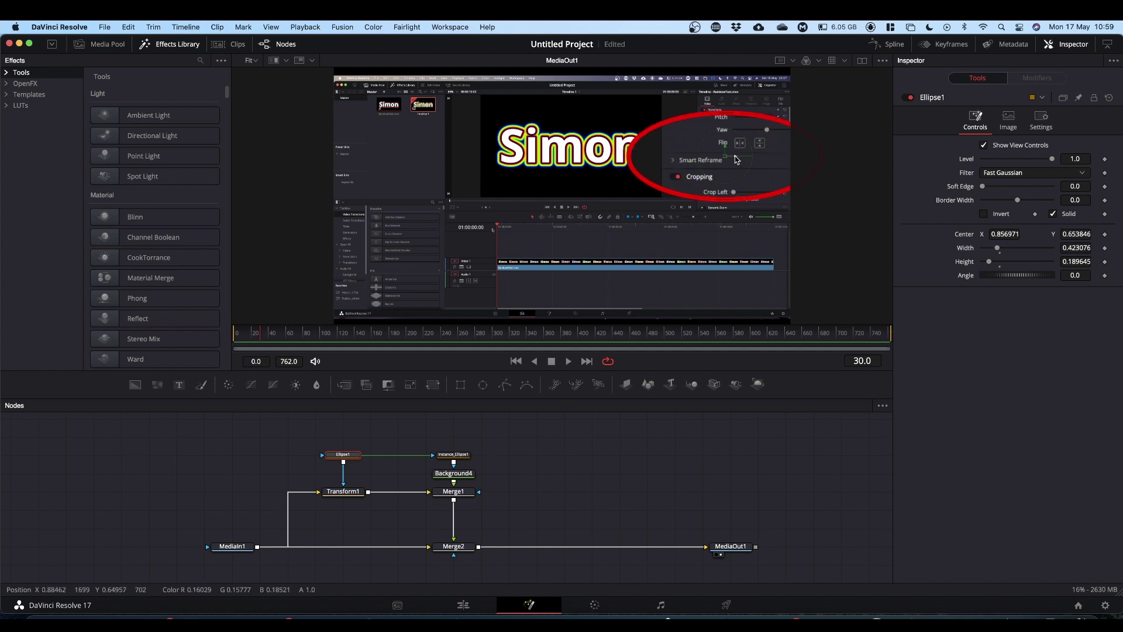
{"action": "left_click_drag", "start_coordinate": [727, 159], "coordinate": [626, 238]}
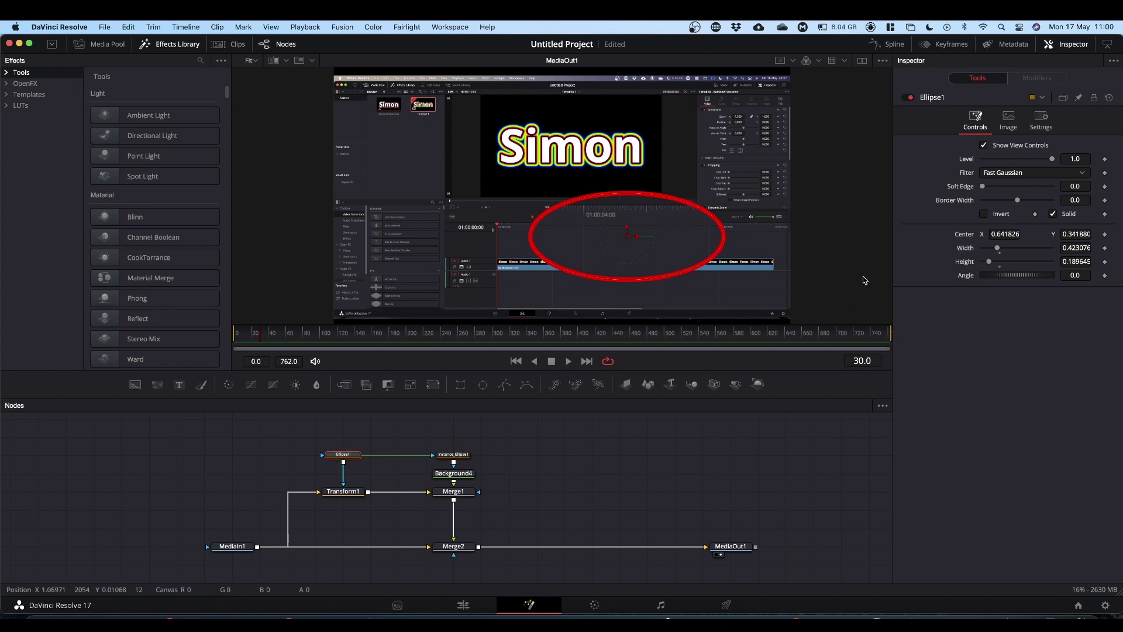
Step: Add an expression to Ellipse1's Height that links it to its Width
{"action": "right_click", "coordinate": [964, 265]}
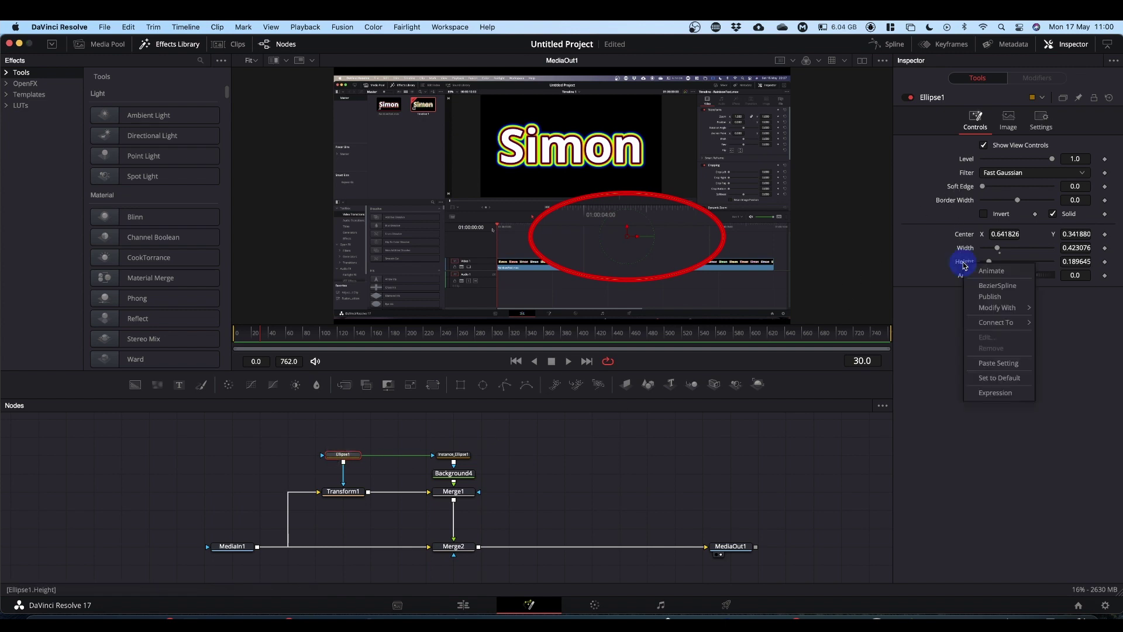
{"action": "left_click", "coordinate": [995, 393]}
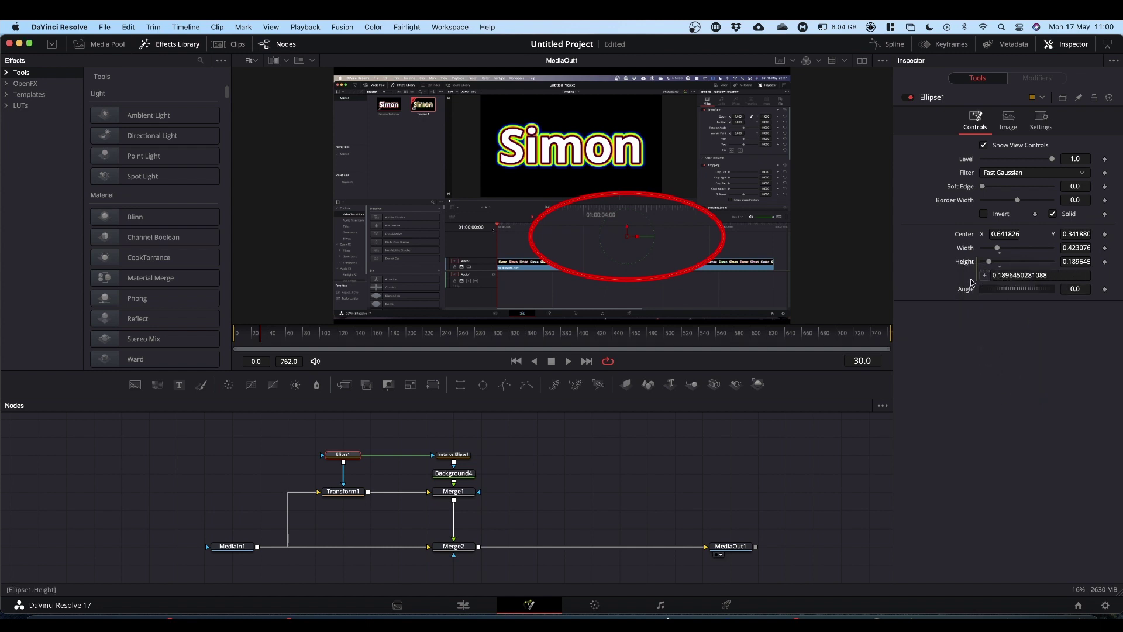
{"action": "left_click_drag", "start_coordinate": [985, 278], "coordinate": [907, 332]}
{"action": "left_click_drag", "start_coordinate": [959, 212], "coordinate": [965, 249]}
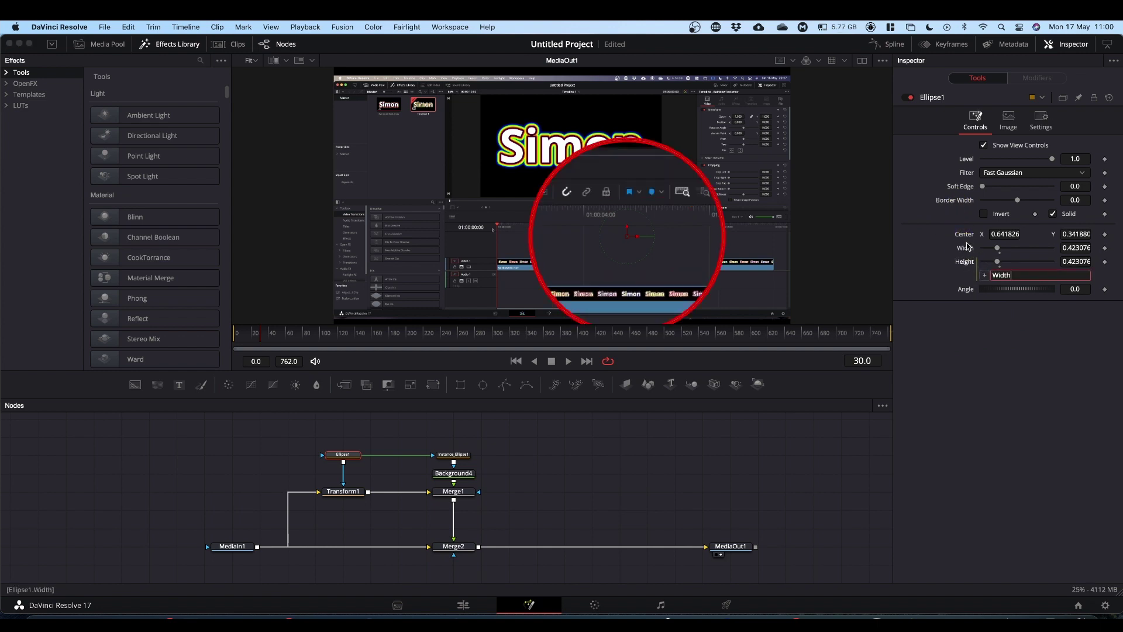
Step: Set Ellipse1's width to about 0.16 and move its center to about X 0.84, Y 0.55
{"action": "left_click_drag", "start_coordinate": [1083, 250], "coordinate": [927, 250]}
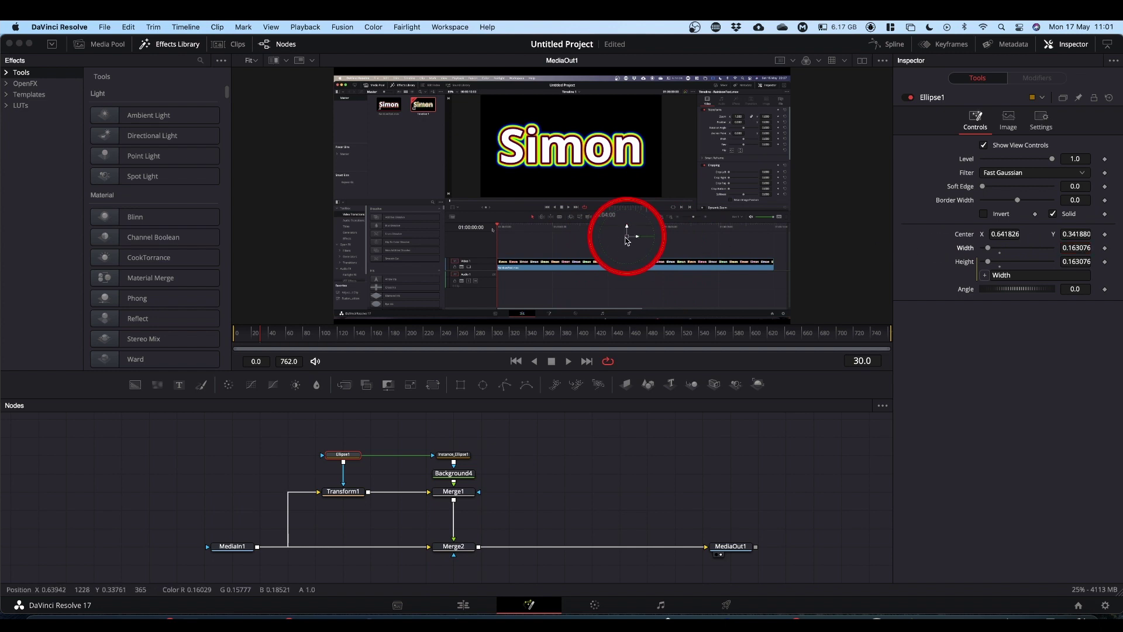
{"action": "left_click_drag", "start_coordinate": [626, 240], "coordinate": [718, 186]}
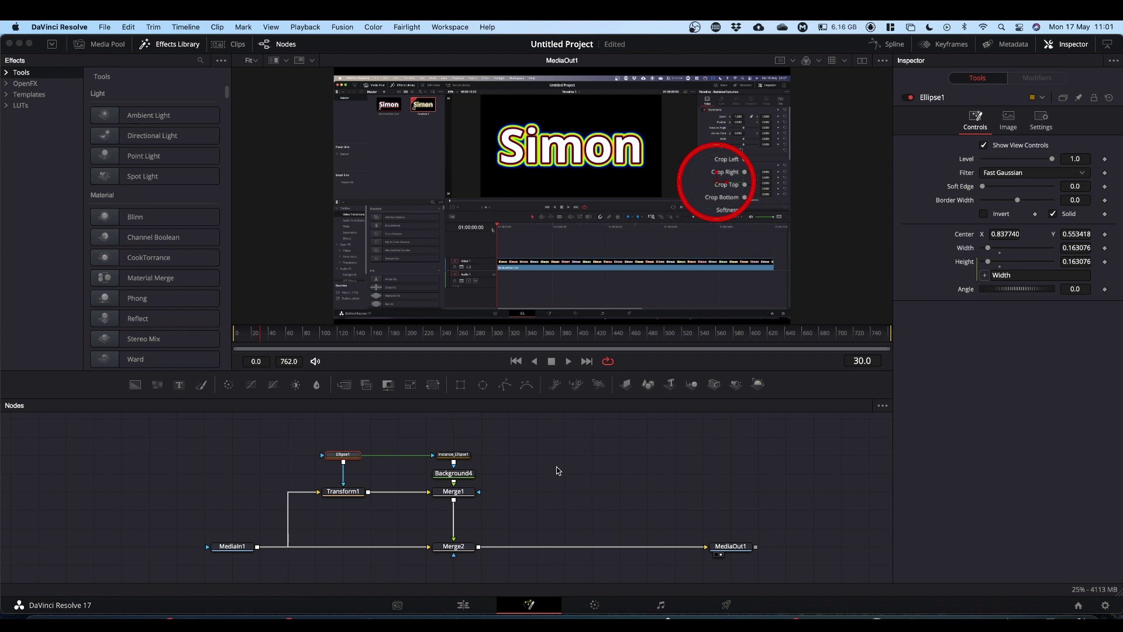
Step: Insert a Dent node between Merge1 and Merge2, aligned above Merge2, with Size 0.11 and Strength -0.16
{"action": "left_click_drag", "start_coordinate": [453, 546], "coordinate": [570, 549]}
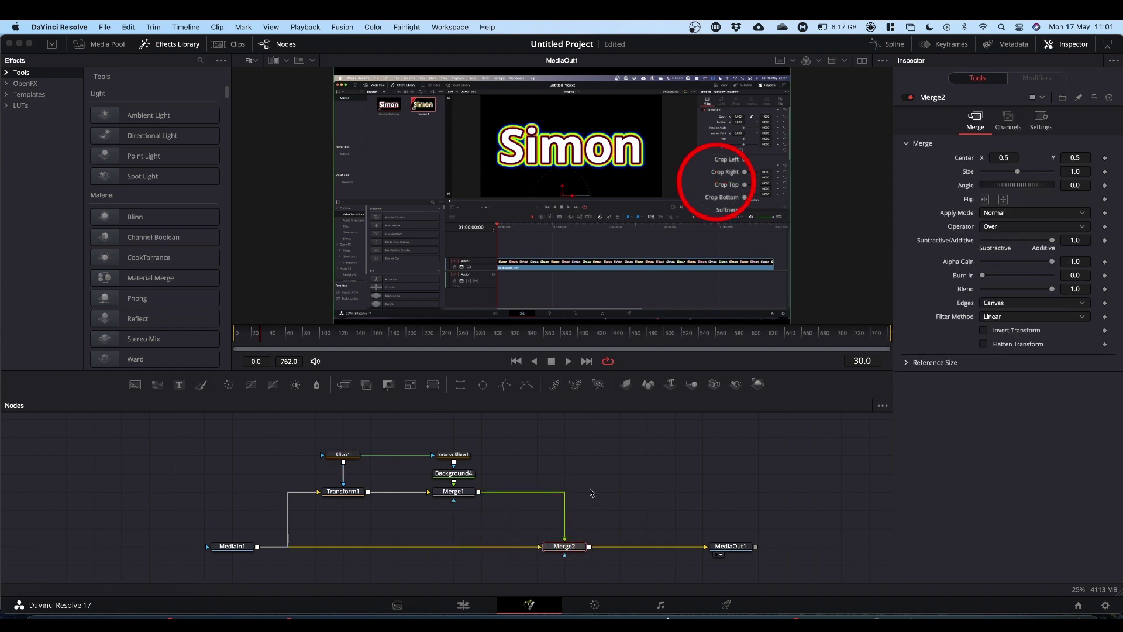
{"action": "left_click", "coordinate": [456, 494]}
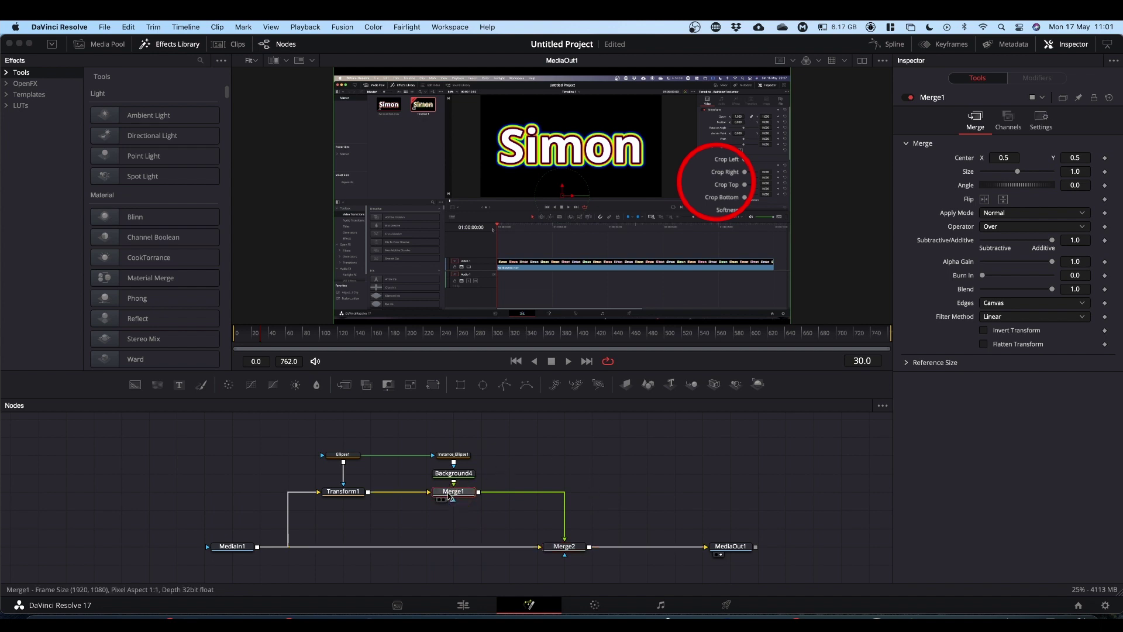
{"action": "key", "text": "shift+space"}
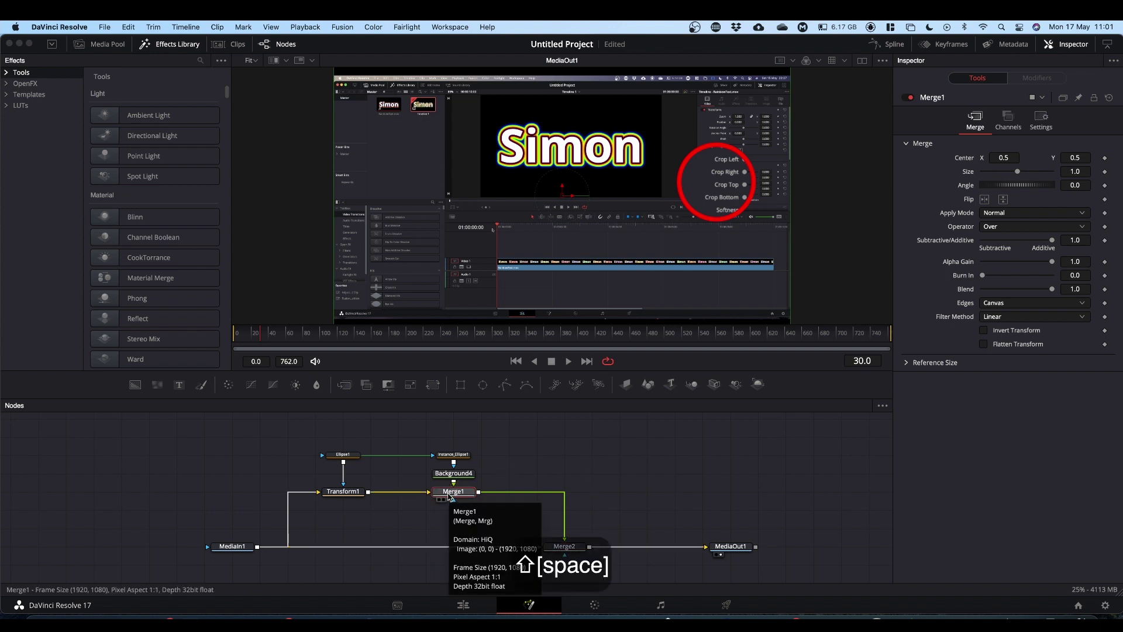
{"action": "type", "text": "dent"}
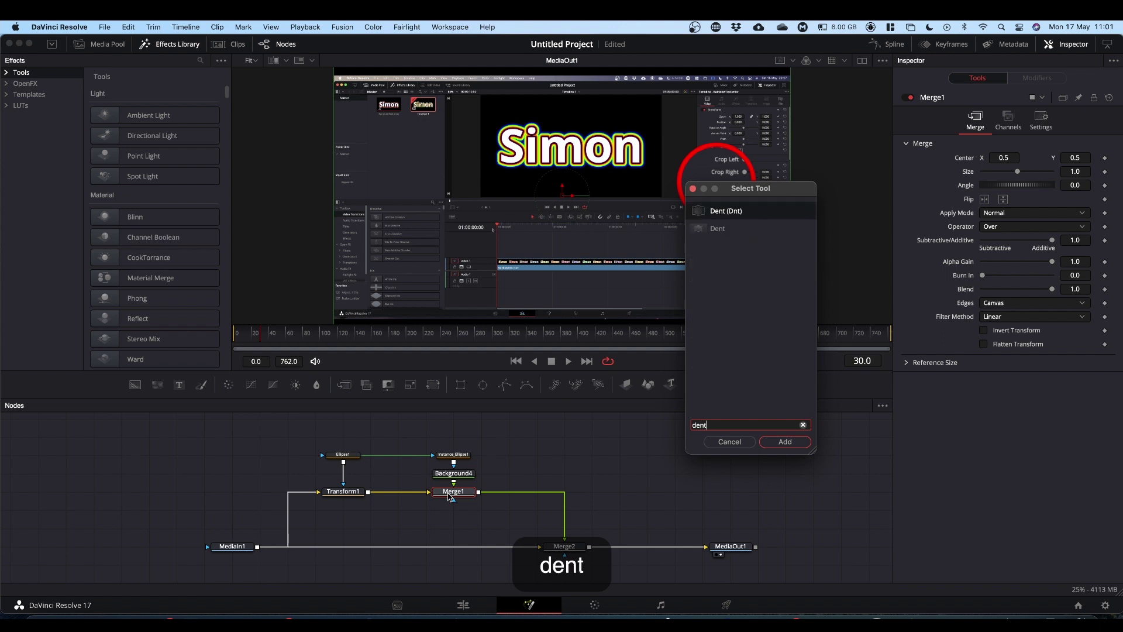
{"action": "key", "text": "Return"}
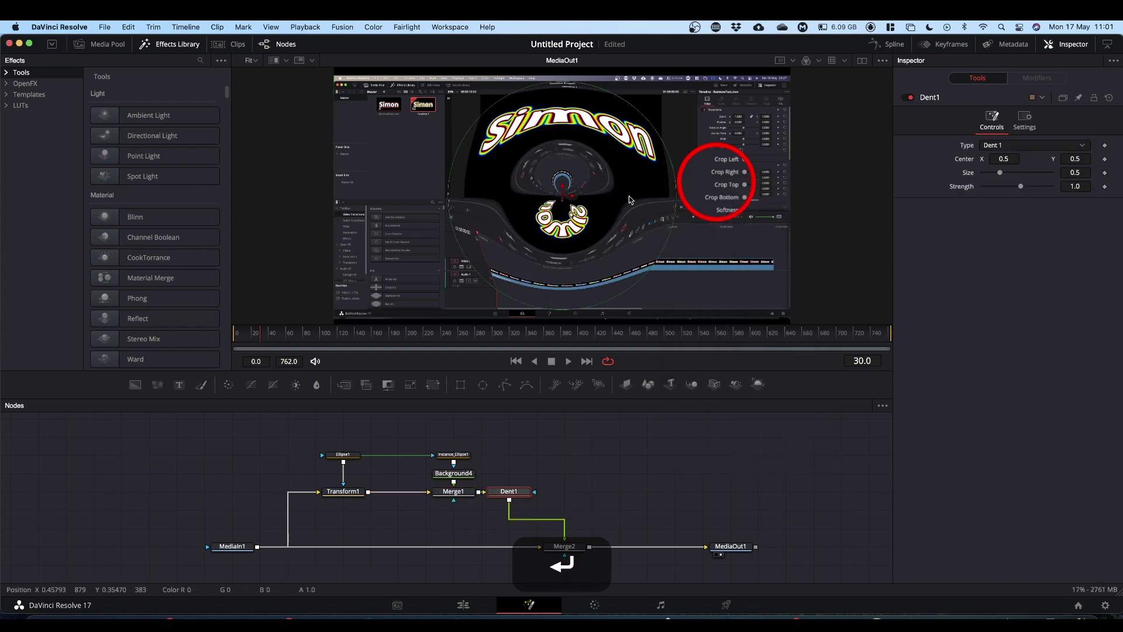
{"action": "left_click_drag", "start_coordinate": [503, 493], "coordinate": [557, 494]}
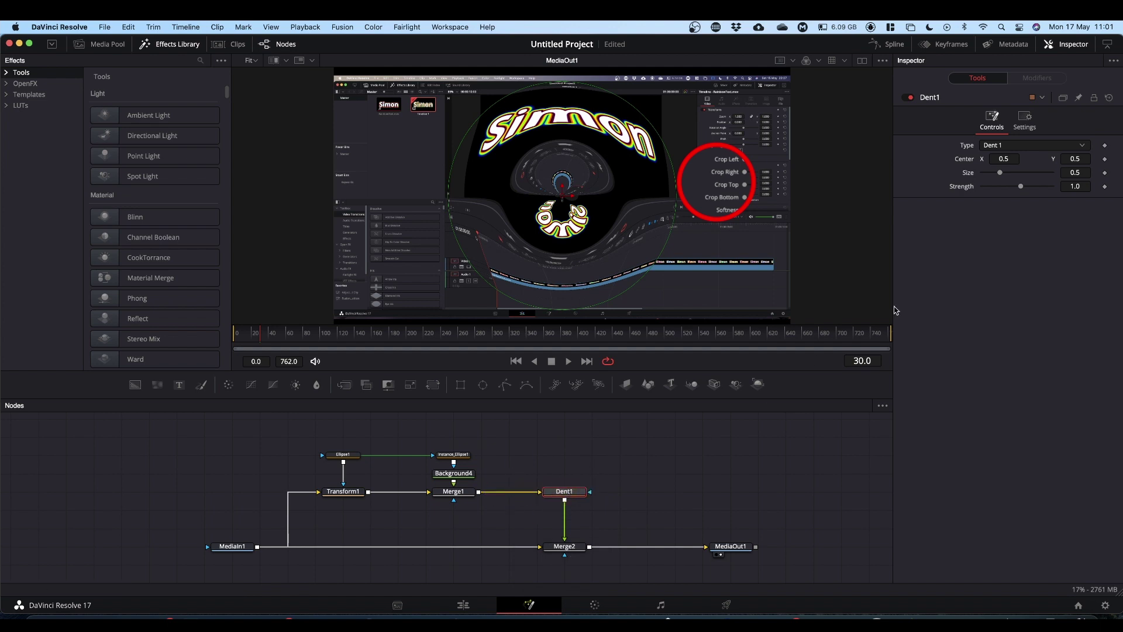
{"action": "mouse_move", "coordinate": [1000, 174]}
{"action": "left_mouse_down"}
{"action": "mouse_move", "coordinate": [1020, 188]}
{"action": "mouse_move", "coordinate": [985, 177]}
{"action": "mouse_move", "coordinate": [1024, 188]}
{"action": "mouse_move", "coordinate": [987, 175]}
{"action": "left_mouse_up"}
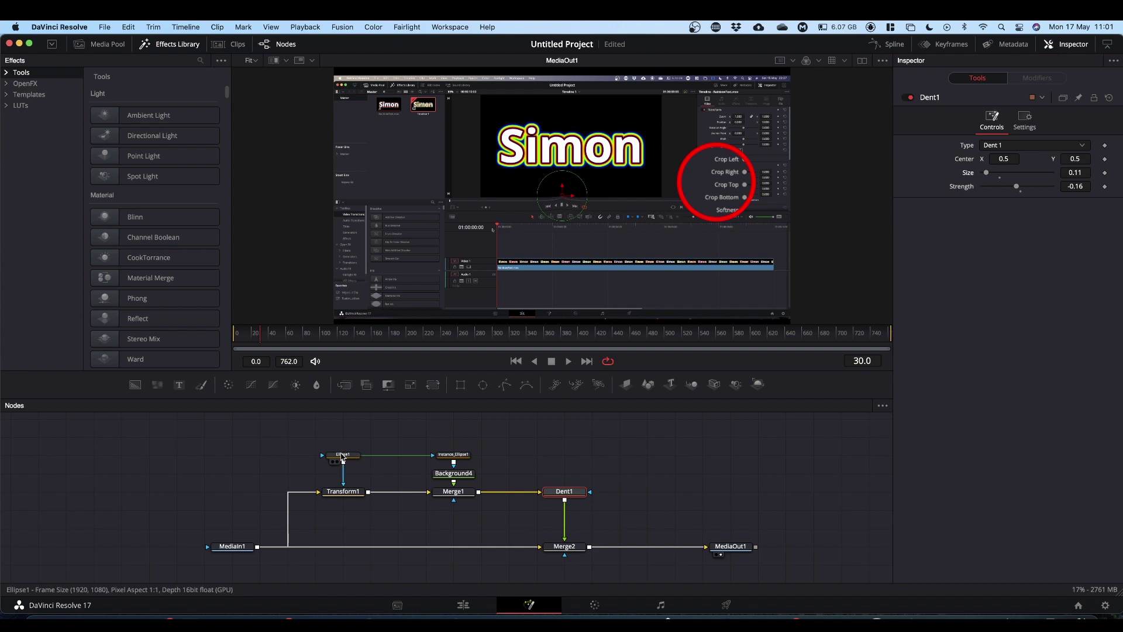
Step: Pin Ellipse1's controls and add an expression to Dent1's Center that links it to Ellipse1's Center
{"action": "left_click", "coordinate": [342, 456]}
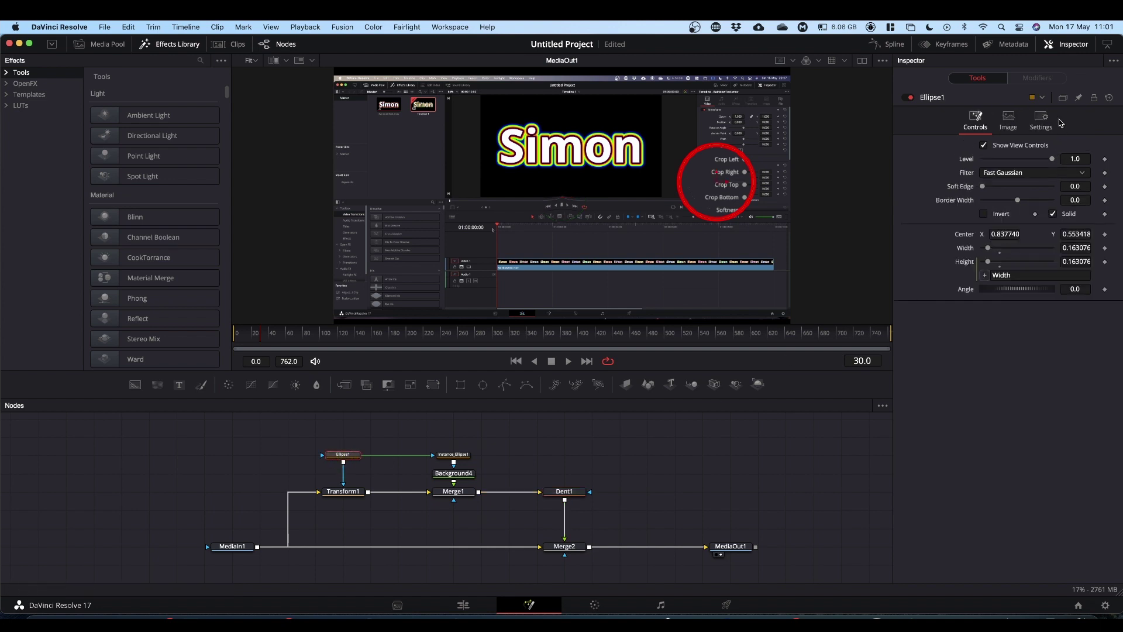
{"action": "left_click", "coordinate": [1076, 104]}
{"action": "left_click", "coordinate": [564, 493]}
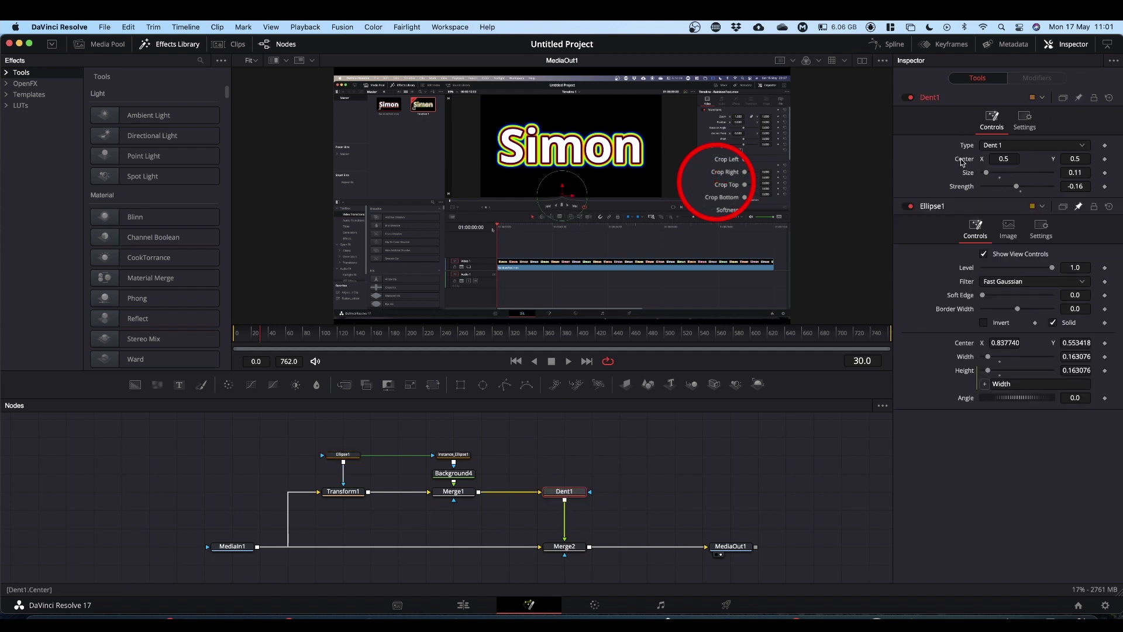
{"action": "right_click", "coordinate": [962, 163]}
{"action": "left_click", "coordinate": [984, 288]}
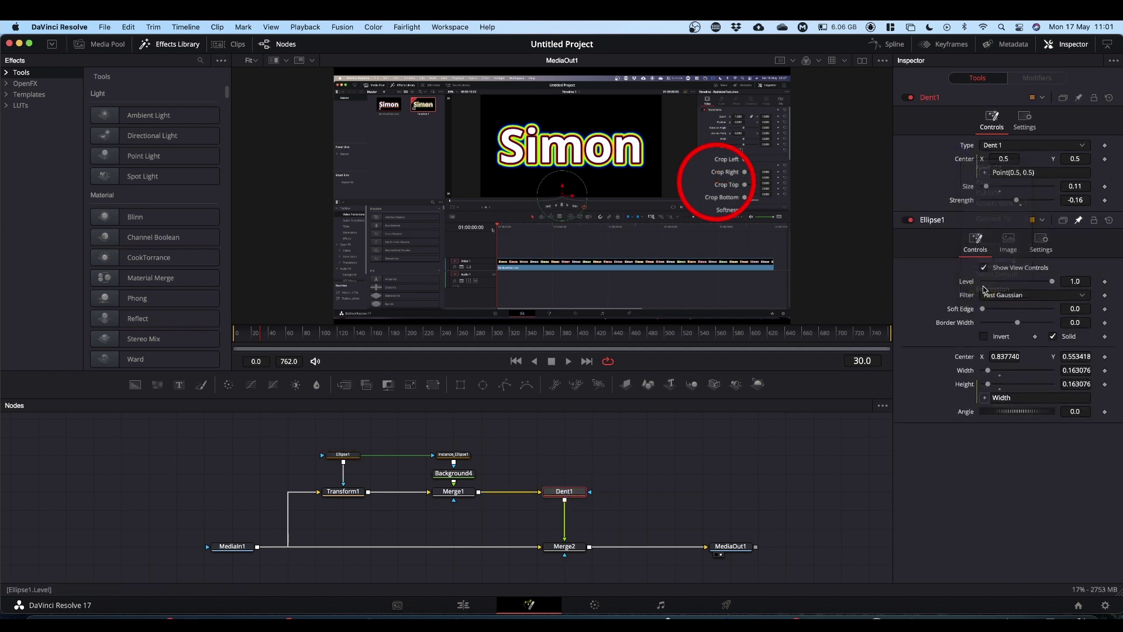
{"action": "left_click_drag", "start_coordinate": [984, 173], "coordinate": [964, 359]}
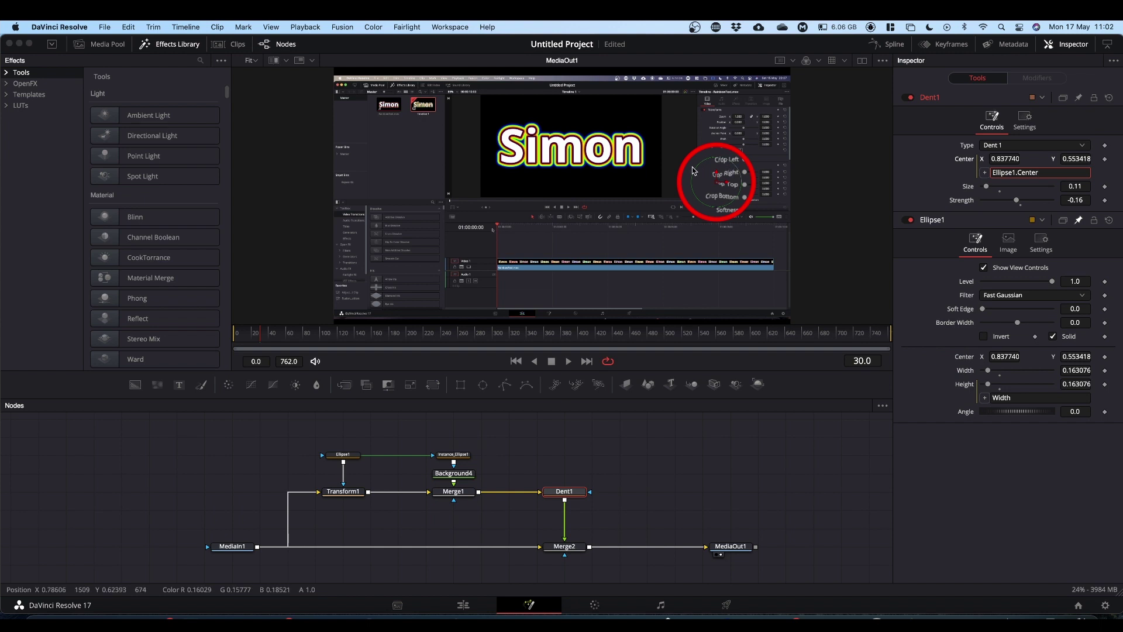
Step: Enlarge Dent1 to a Size of about 0.16 and add an expression linking its Size to Ellipse1's Width
{"action": "left_click_drag", "start_coordinate": [738, 198], "coordinate": [746, 208]}
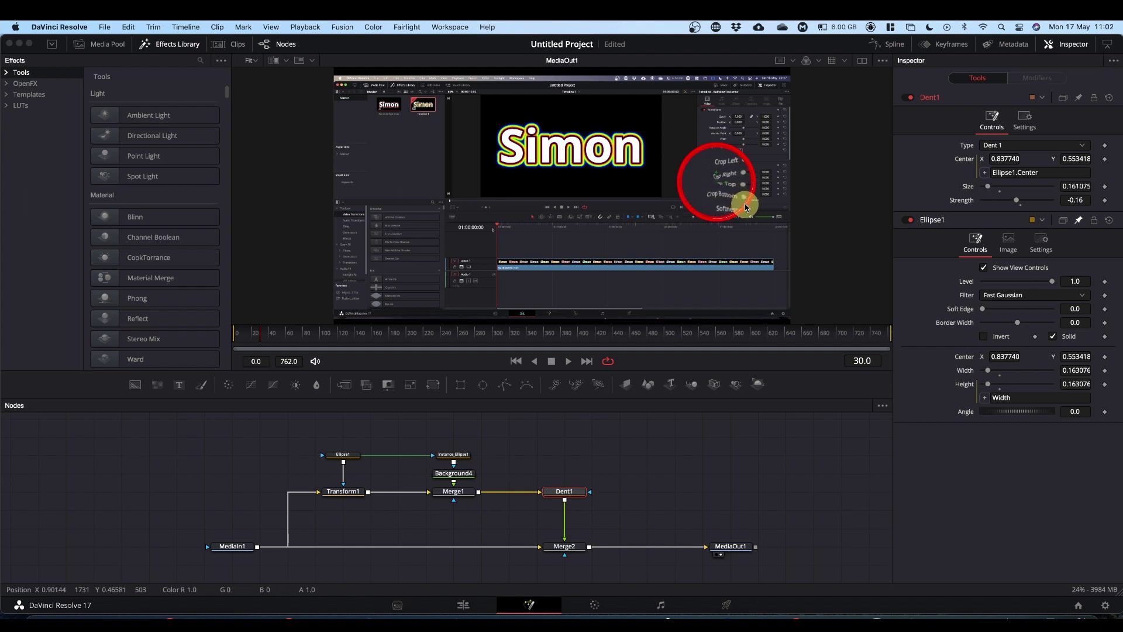
{"action": "left_click_drag", "start_coordinate": [746, 207], "coordinate": [746, 208]}
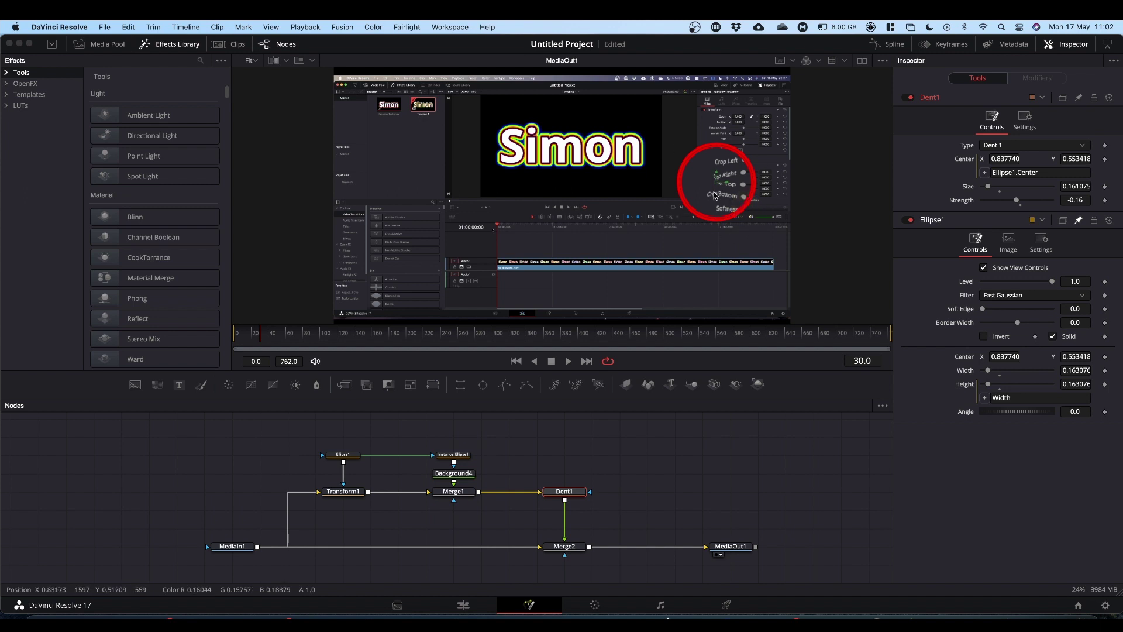
{"action": "right_click", "coordinate": [966, 188]}
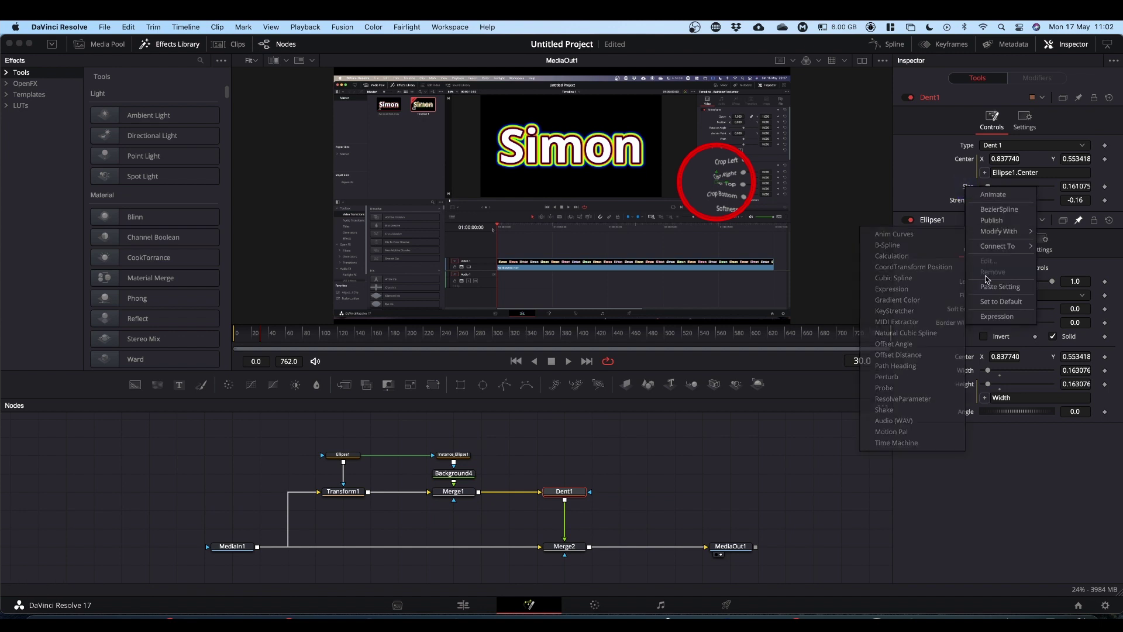
{"action": "left_click", "coordinate": [988, 317]}
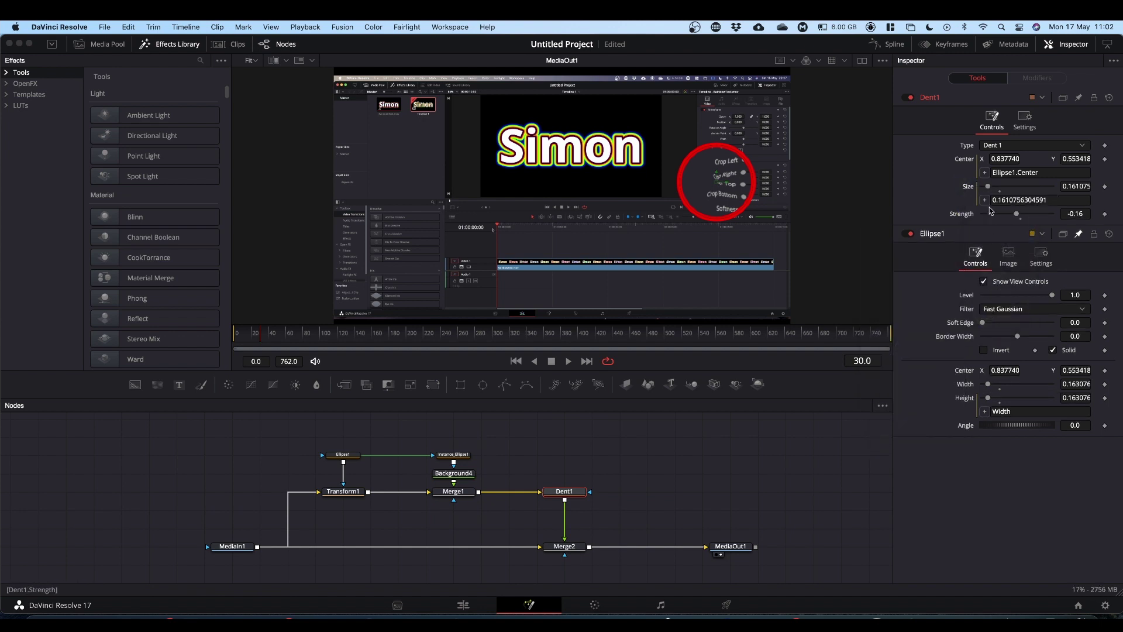
{"action": "left_click_drag", "start_coordinate": [965, 216], "coordinate": [965, 386]}
Step: Enlarge Ellipse1 to a Width of about 0.19
{"action": "left_click", "coordinate": [961, 485]}
{"action": "left_click", "coordinate": [351, 454]}
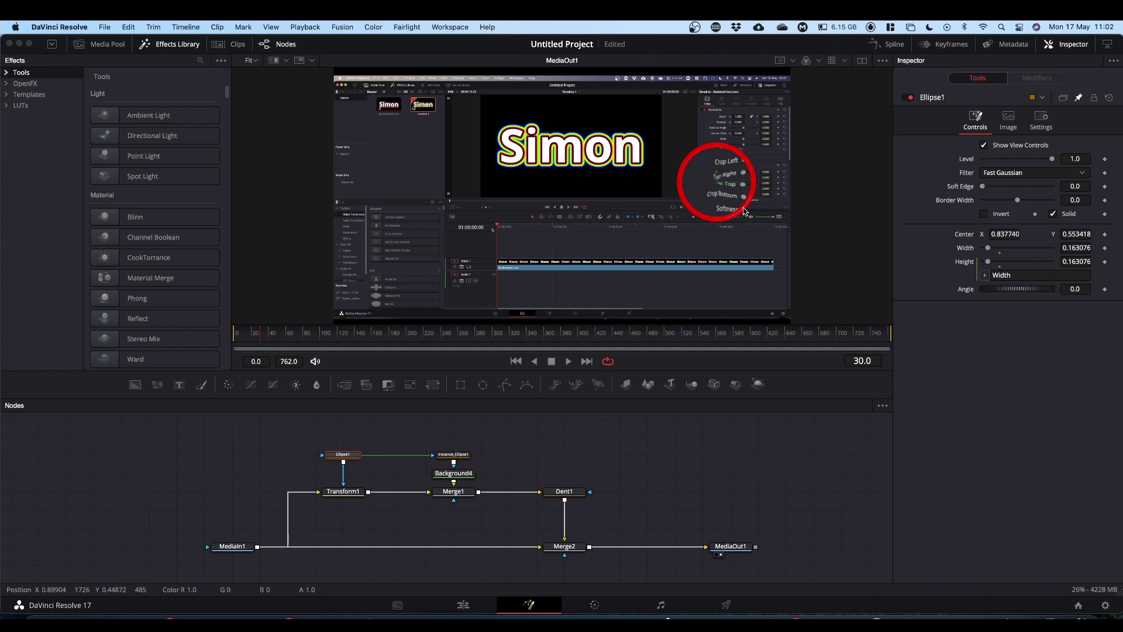
{"action": "mouse_move", "coordinate": [744, 211]}
{"action": "left_mouse_down"}
{"action": "mouse_move", "coordinate": [724, 187]}
{"action": "mouse_move", "coordinate": [754, 222]}
{"action": "mouse_move", "coordinate": [747, 217]}
{"action": "left_mouse_up"}
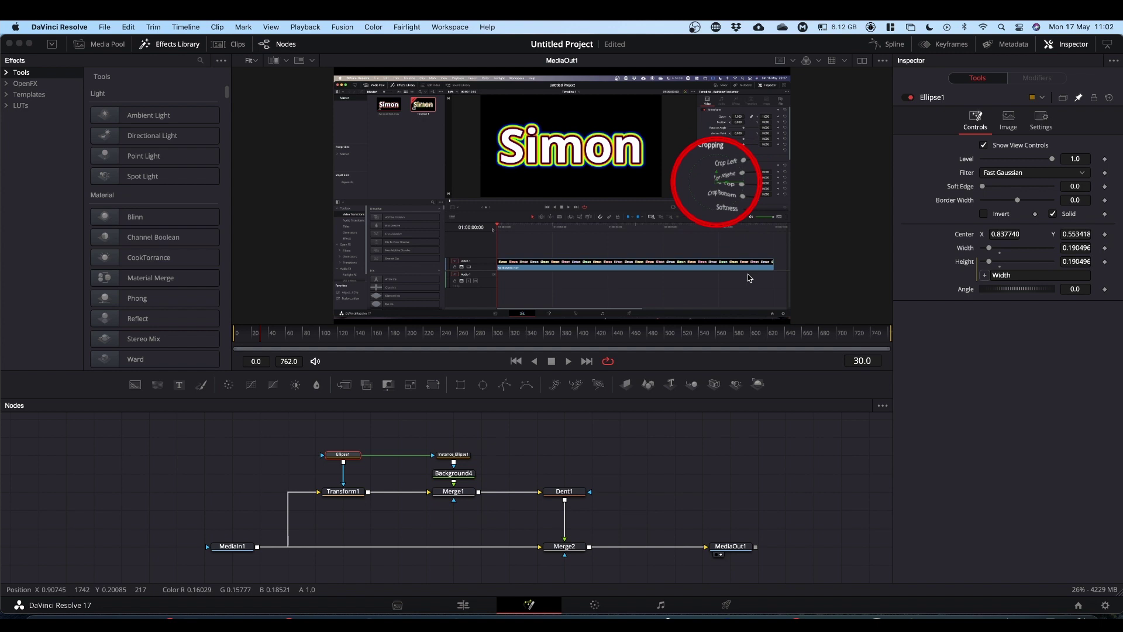
Step: Unpin Ellipse1's controls and set Dent1's Strength to 0.2
{"action": "left_click", "coordinate": [566, 493]}
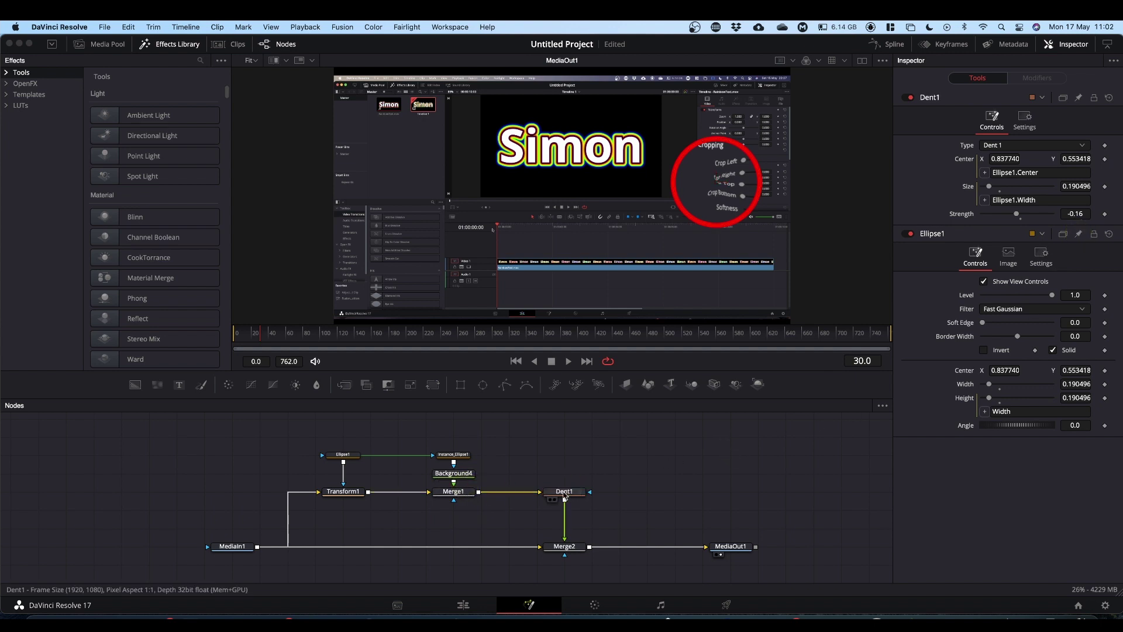
{"action": "left_click", "coordinate": [471, 495]}
{"action": "left_click", "coordinate": [563, 492]}
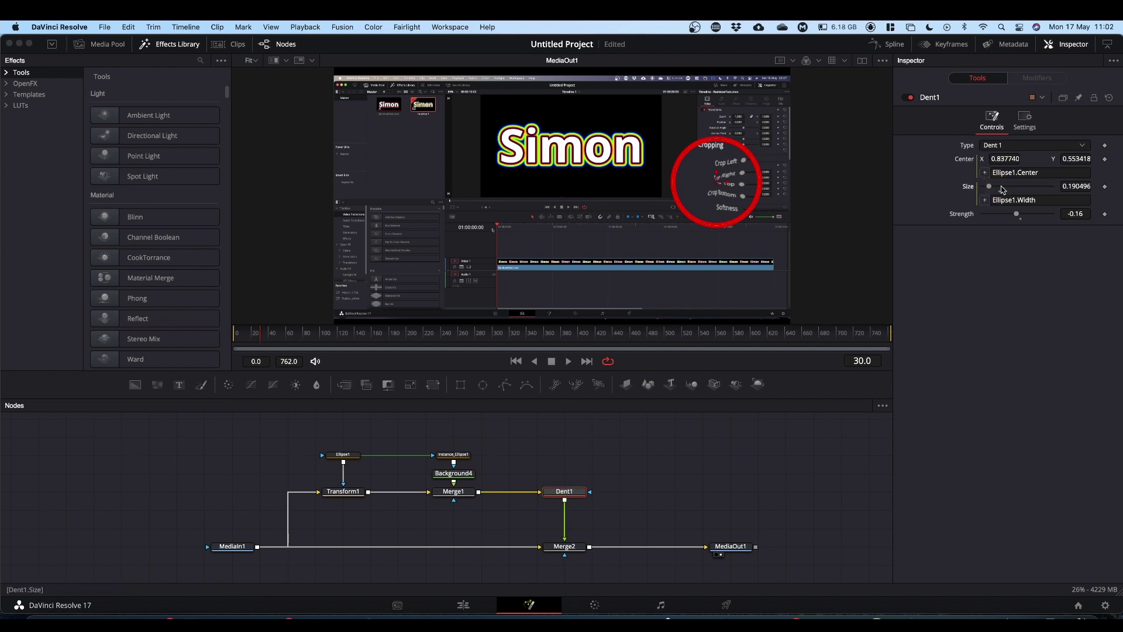
{"action": "left_click_drag", "start_coordinate": [1017, 217], "coordinate": [1018, 218]}
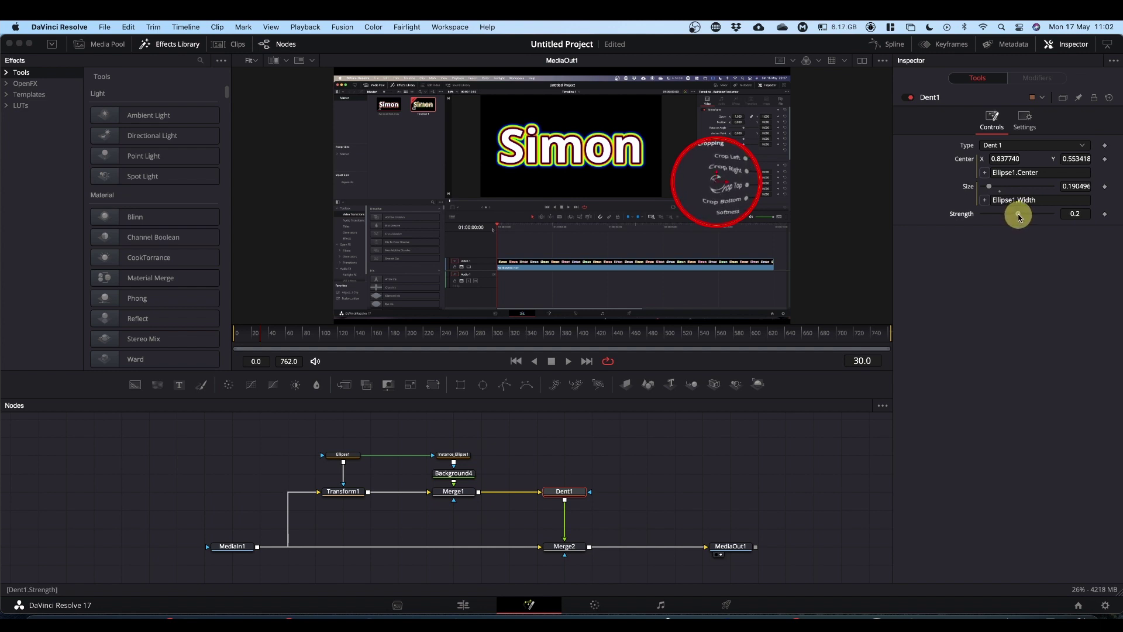
Step: Try the Kaleidoscope type on Dent1 and switch it to Dent 2 with a Strength of 0.6
{"action": "left_click", "coordinate": [1007, 146]}
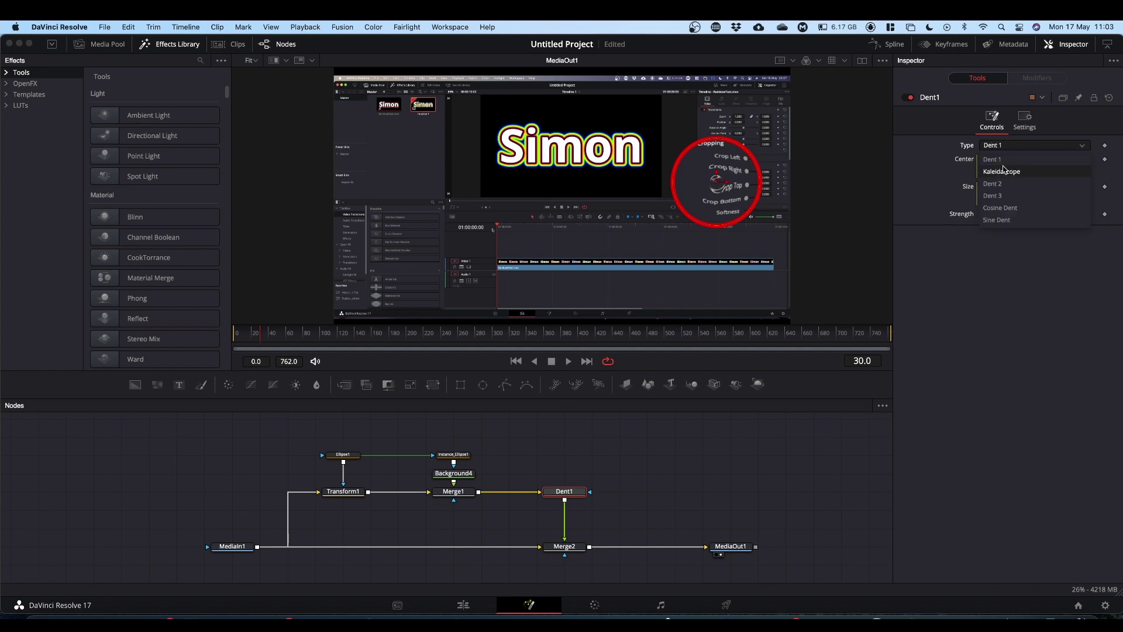
{"action": "left_click", "coordinate": [1004, 171]}
{"action": "left_click", "coordinate": [1006, 147]}
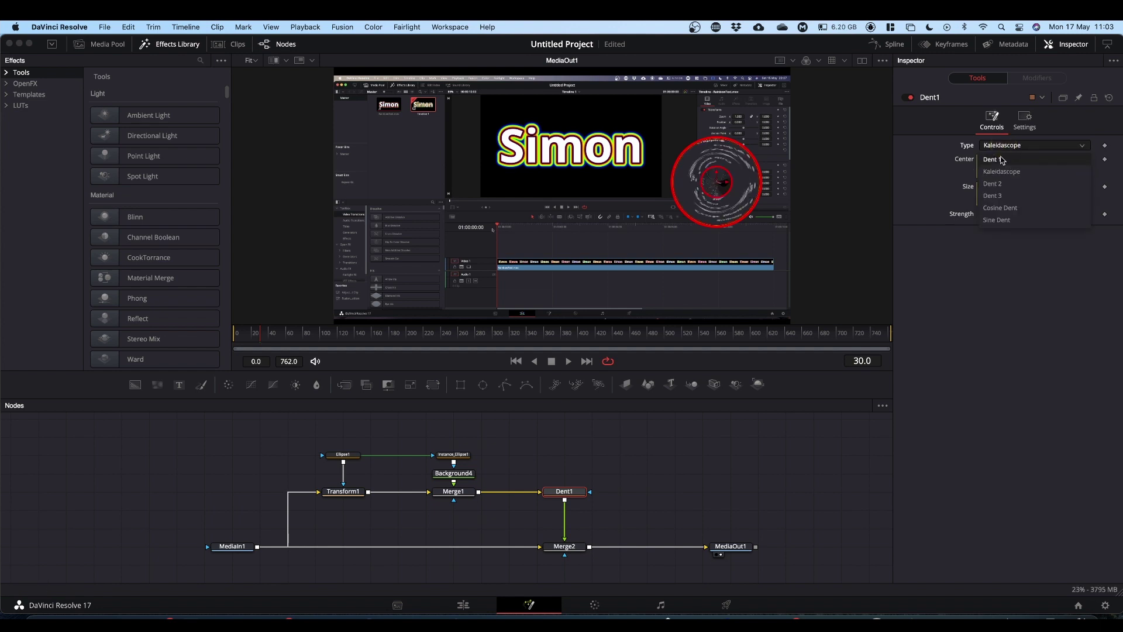
{"action": "left_click", "coordinate": [1001, 185]}
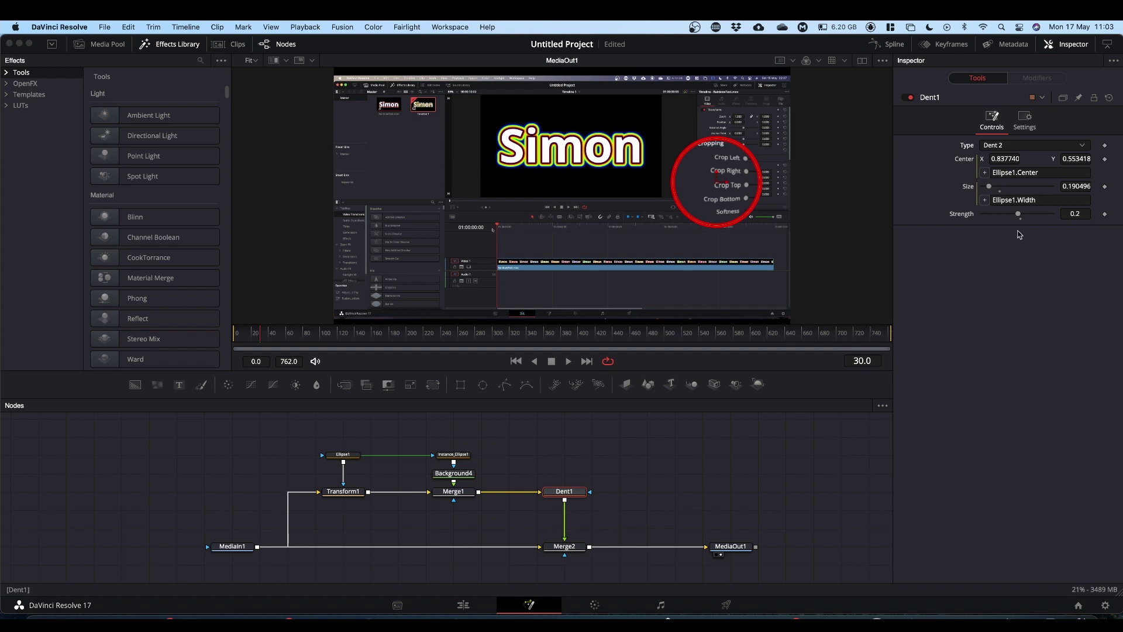
{"action": "left_click_drag", "start_coordinate": [1018, 214], "coordinate": [1020, 215]}
Step: Try the Dent 1 and Cosine Dent types on the Dent1 node
{"action": "left_click", "coordinate": [997, 147]}
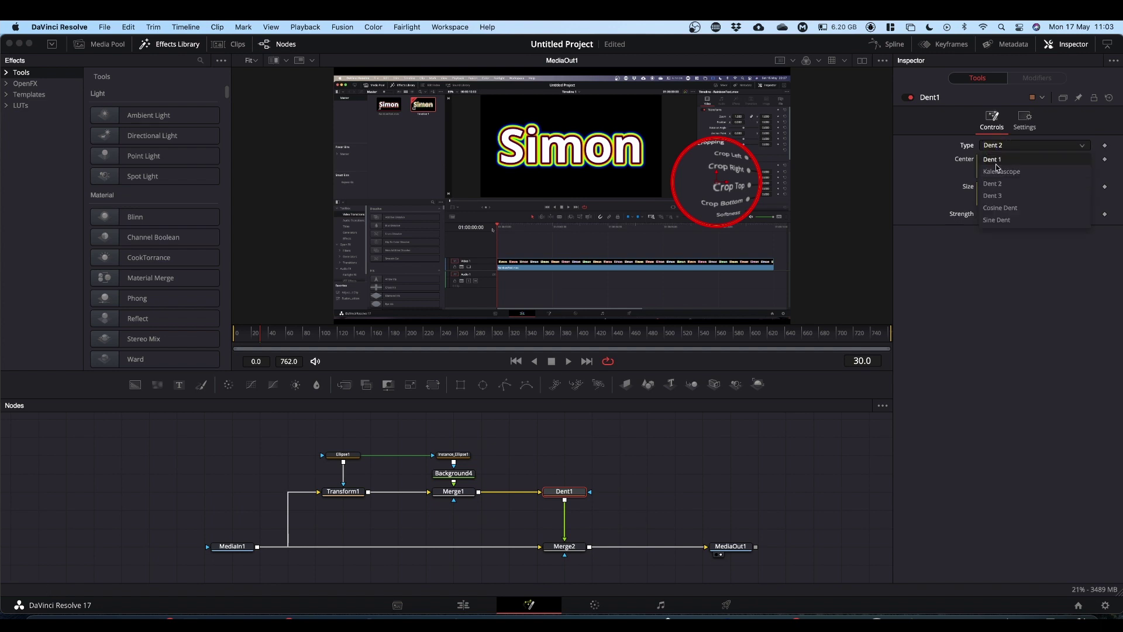
{"action": "left_click", "coordinate": [1001, 155]}
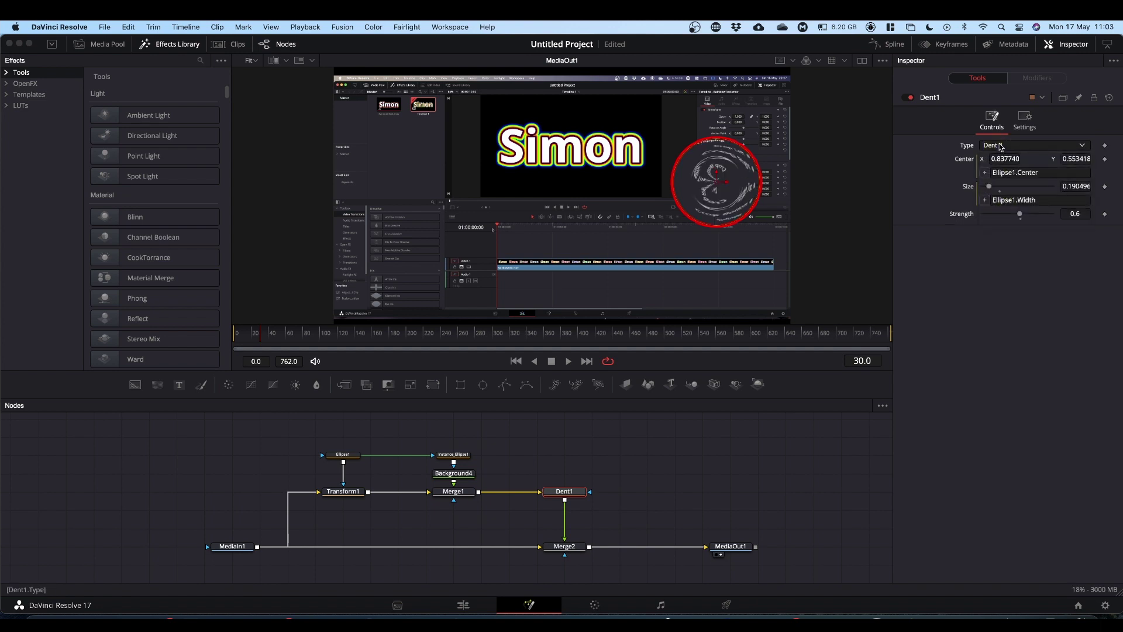
{"action": "left_click", "coordinate": [1000, 147]}
{"action": "left_click", "coordinate": [998, 211]}
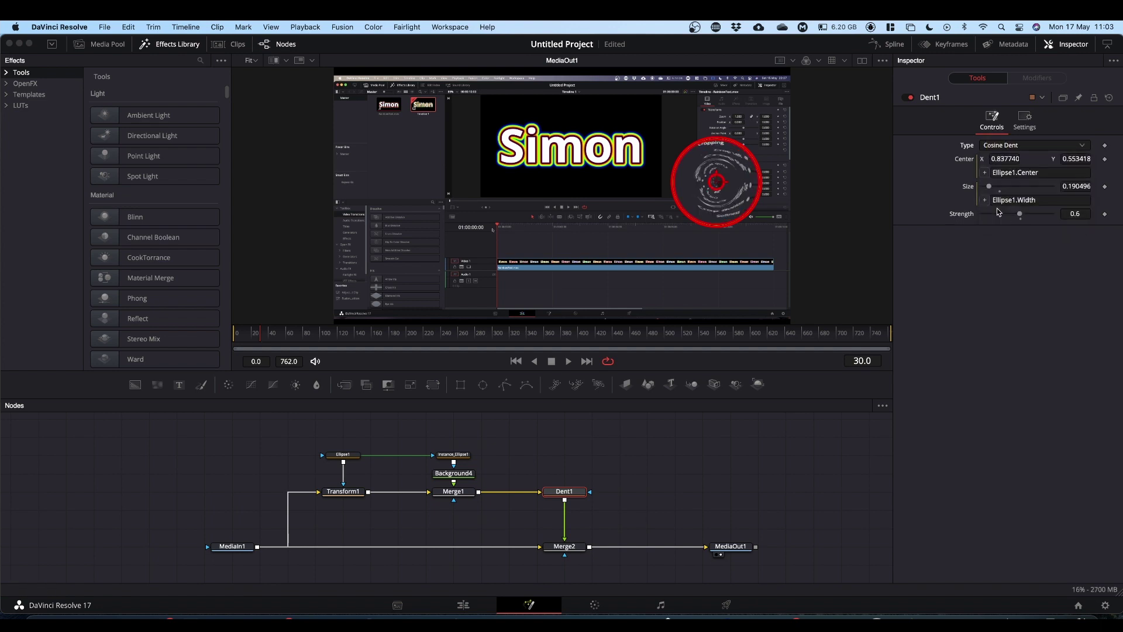
Step: Set Dent1's type to Sine Dent and slightly reduce its Strength
{"action": "left_click", "coordinate": [997, 149]}
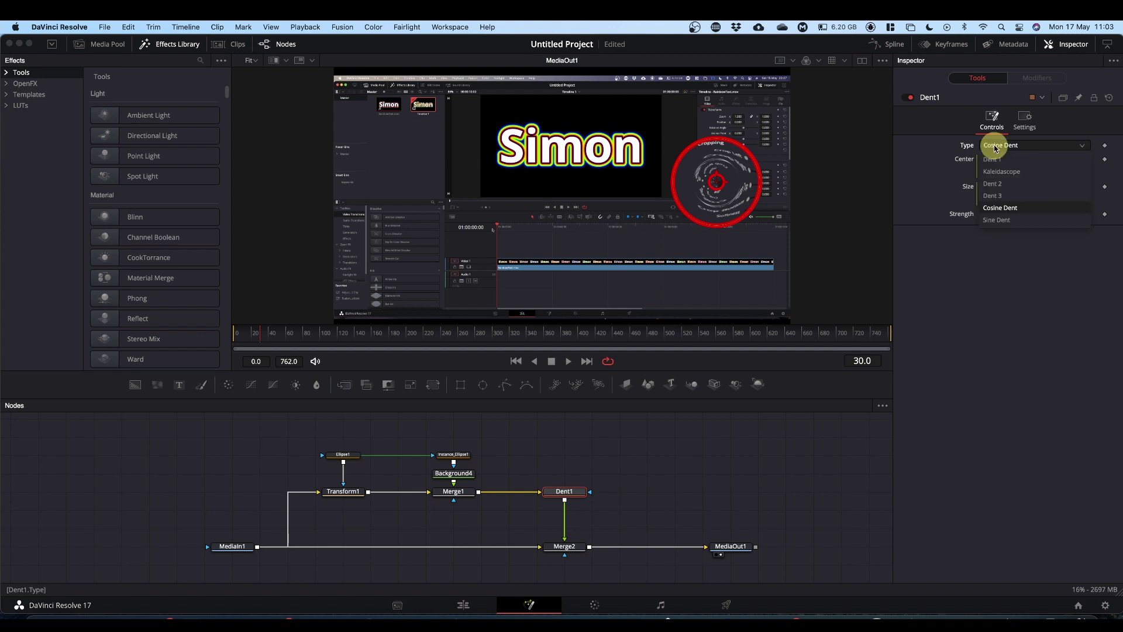
{"action": "left_click", "coordinate": [997, 220]}
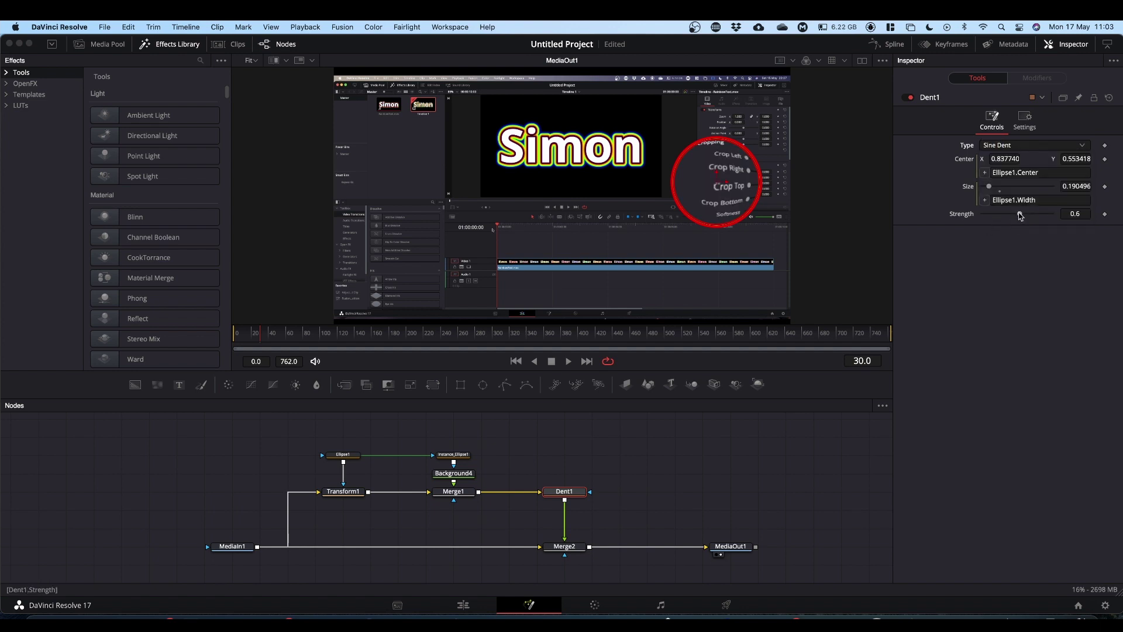
{"action": "left_click_drag", "start_coordinate": [1020, 215], "coordinate": [1018, 219]}
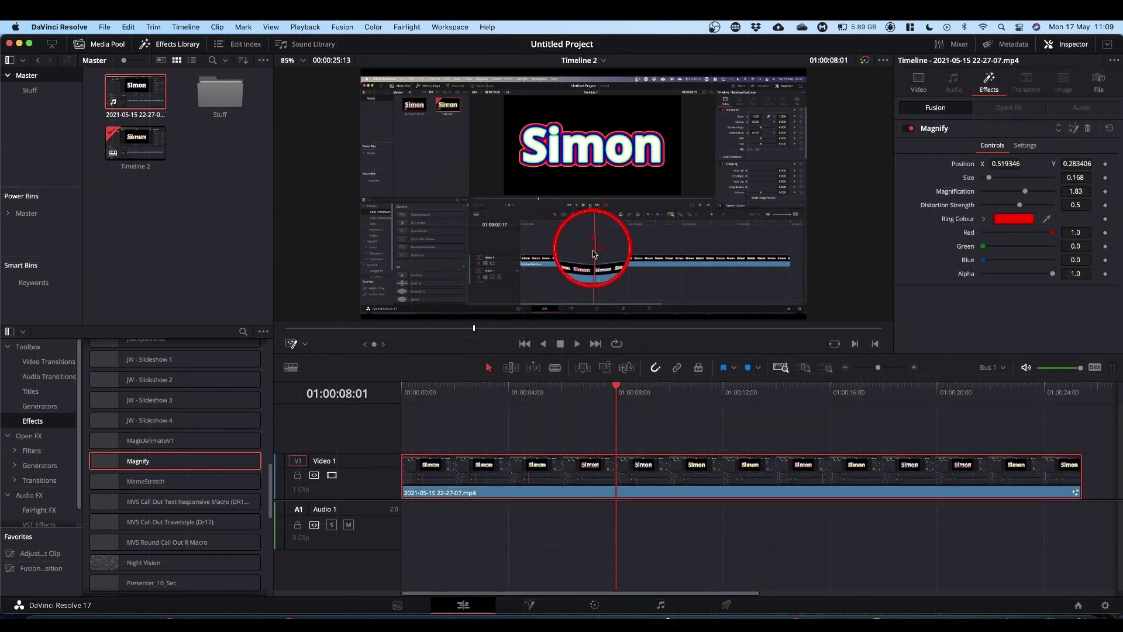
Step: Move the Magnify effect on the timeline clip to about X 0.47, Y 0.54
{"action": "left_click_drag", "start_coordinate": [594, 252], "coordinate": [577, 186]}
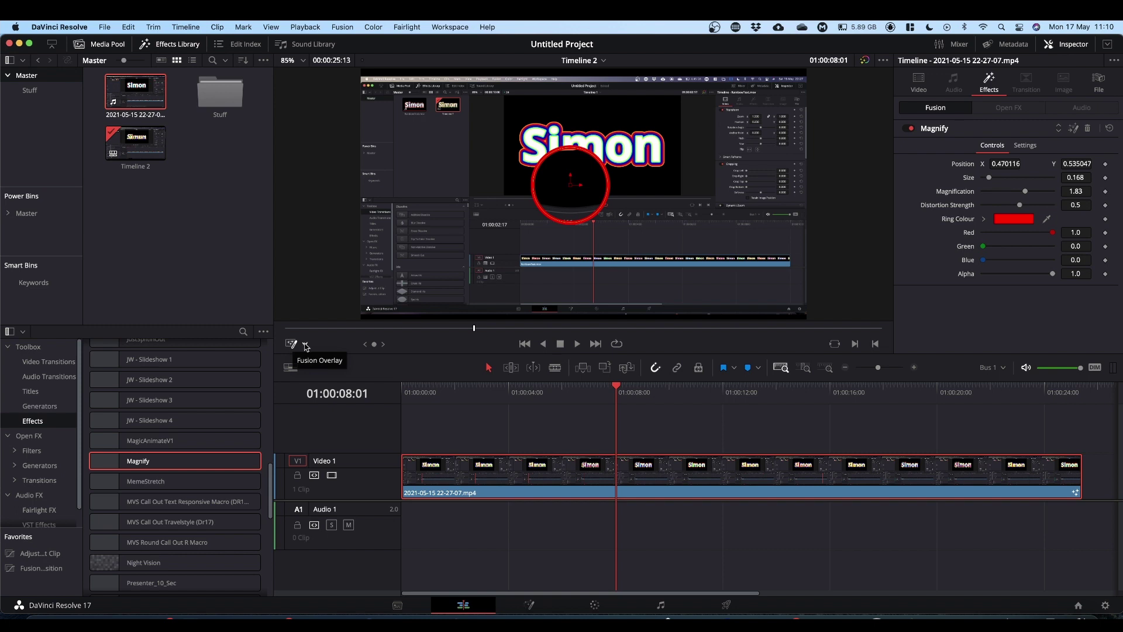
Step: Switch the viewer overlay to Transform, turn the overlay off, and switch back to the Fusion Overlay
{"action": "left_click", "coordinate": [306, 344]}
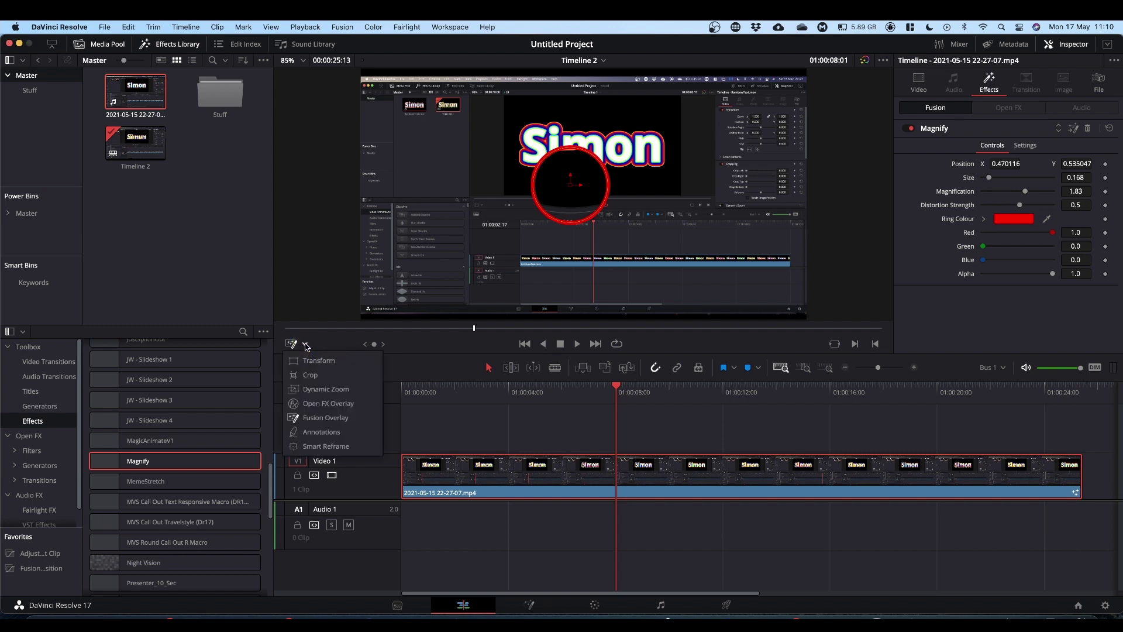
{"action": "left_click", "coordinate": [311, 361]}
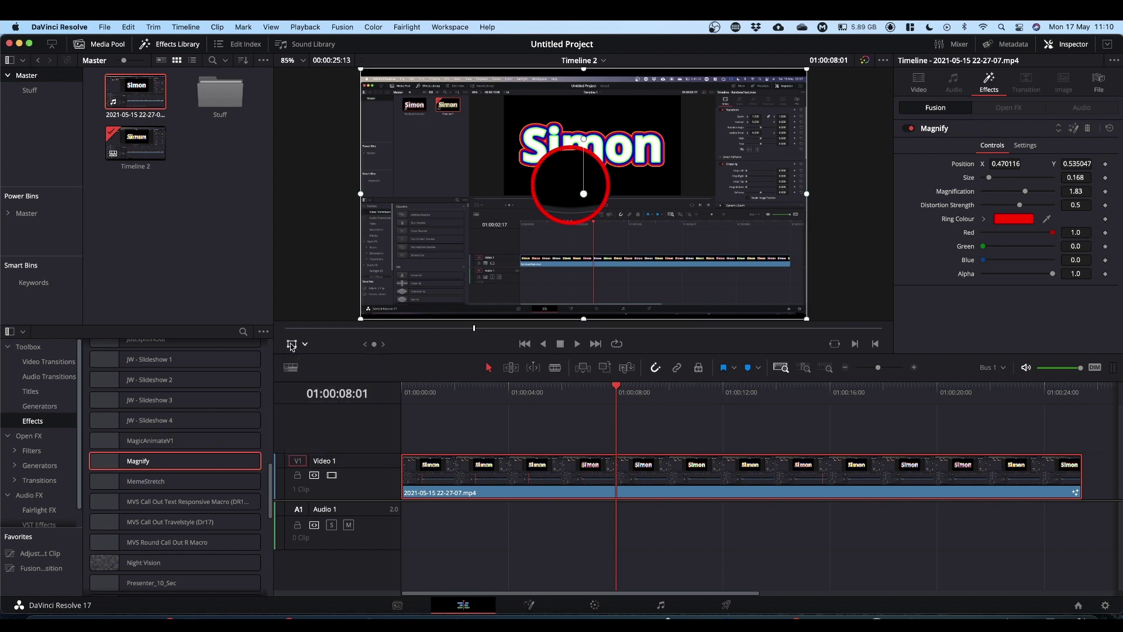
{"action": "left_click", "coordinate": [292, 345]}
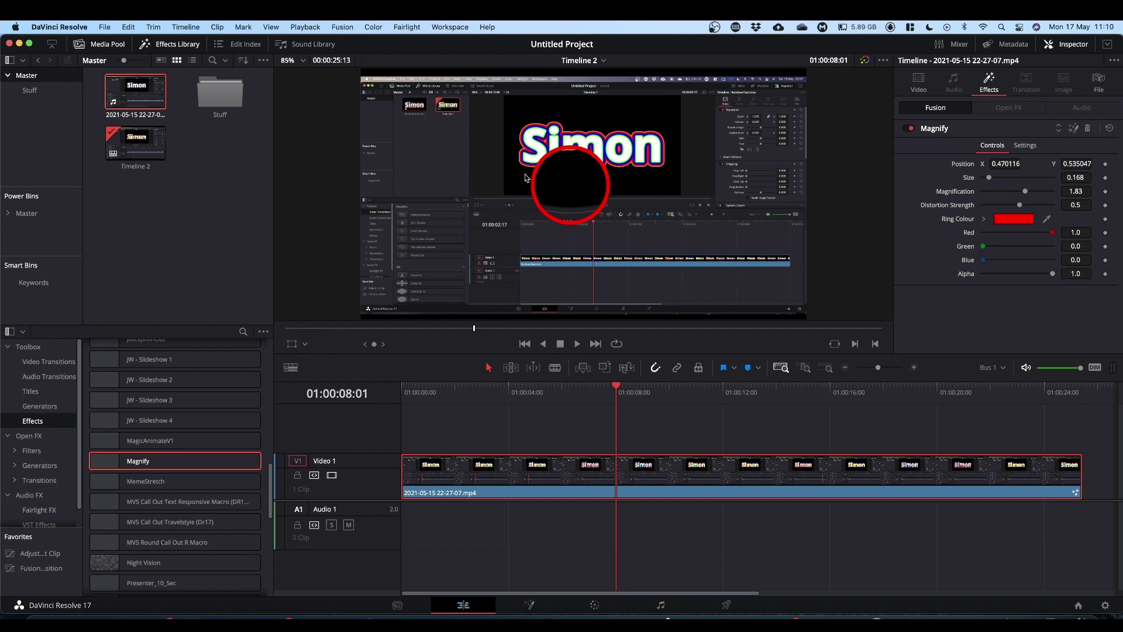
{"action": "left_click", "coordinate": [304, 345]}
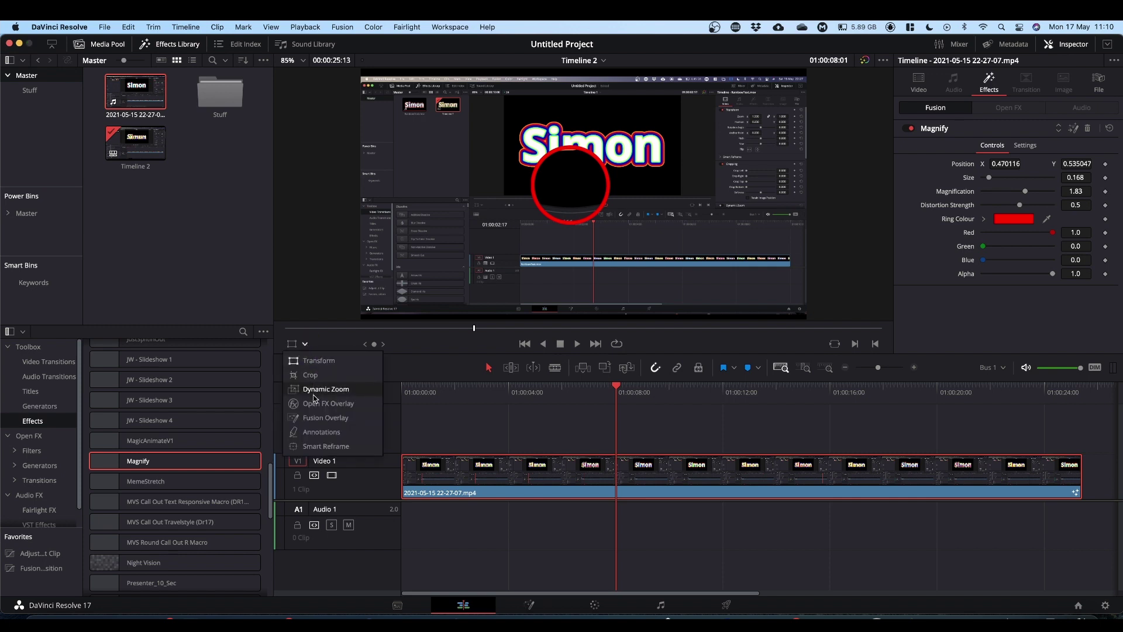
{"action": "left_click", "coordinate": [316, 418]}
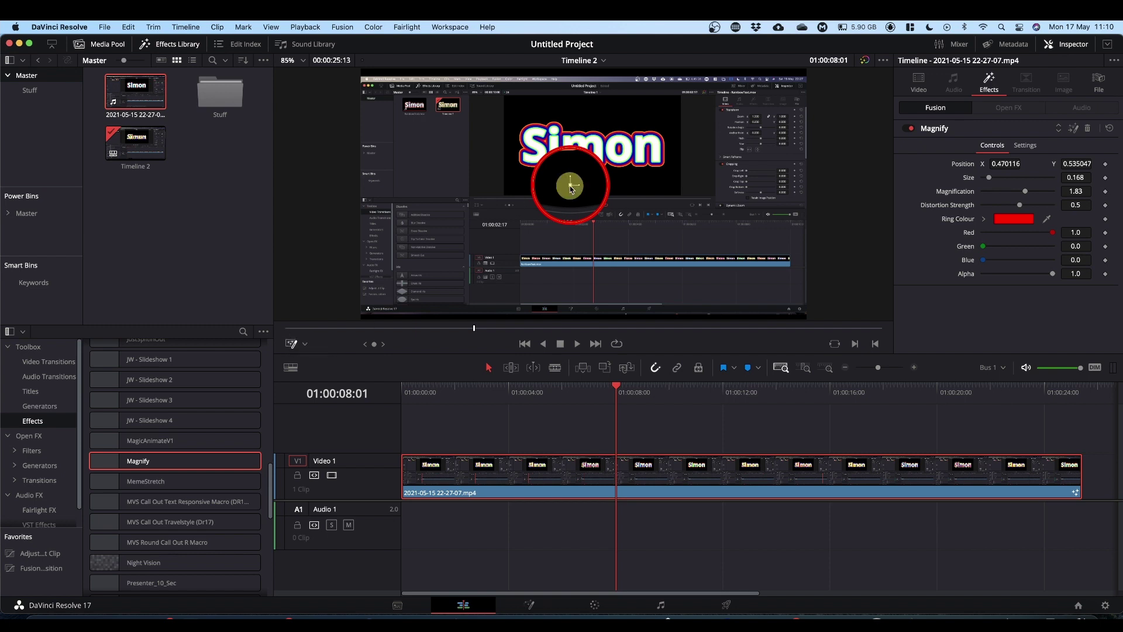
Step: Move the magnifier on the timeline clip from below the title down and right towards the recorded timeline area
{"action": "left_click_drag", "start_coordinate": [570, 185], "coordinate": [618, 228]}
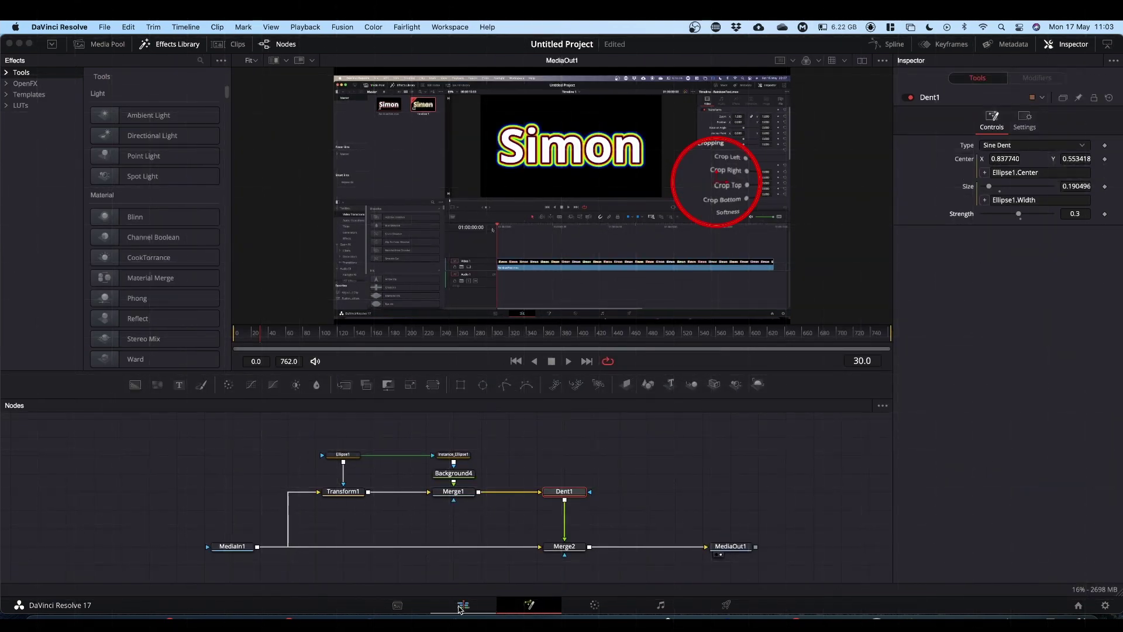
Step: Return to the Edit page and reset the timeline clip's Fusion composition
{"action": "left_click", "coordinate": [461, 608]}
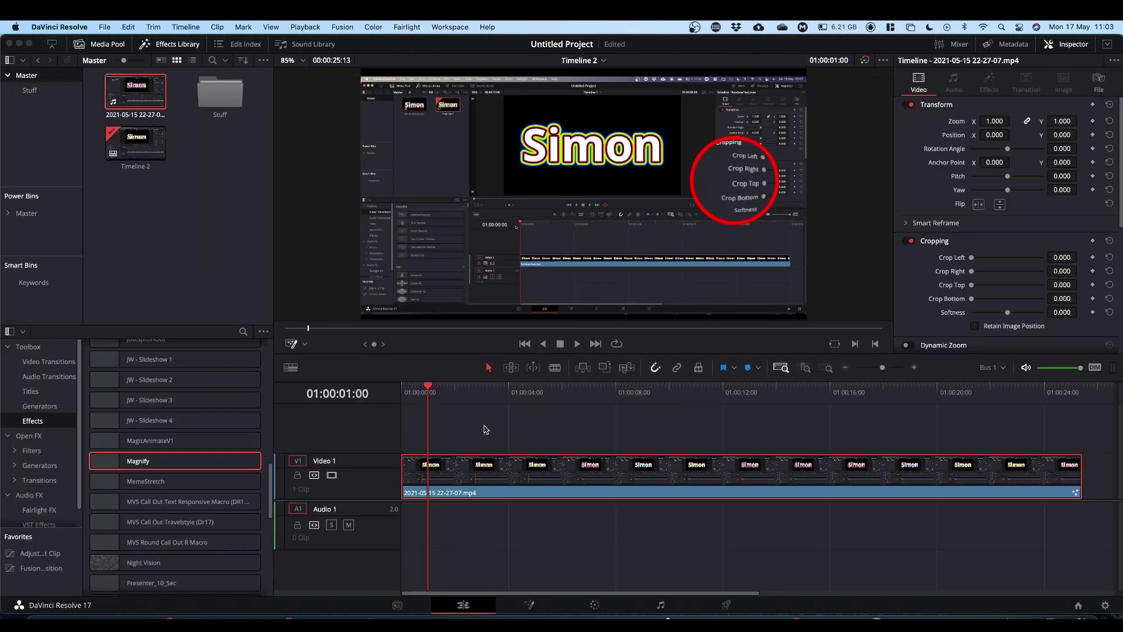
{"action": "right_click", "coordinate": [538, 475]}
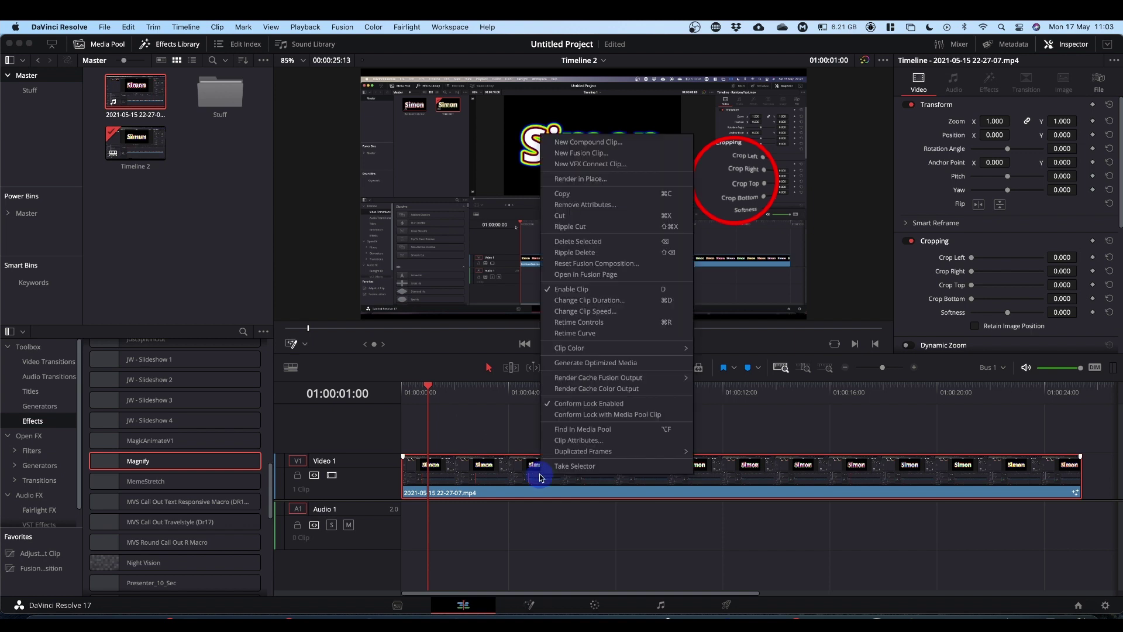
{"action": "left_click", "coordinate": [579, 264]}
{"action": "left_click", "coordinate": [658, 382]}
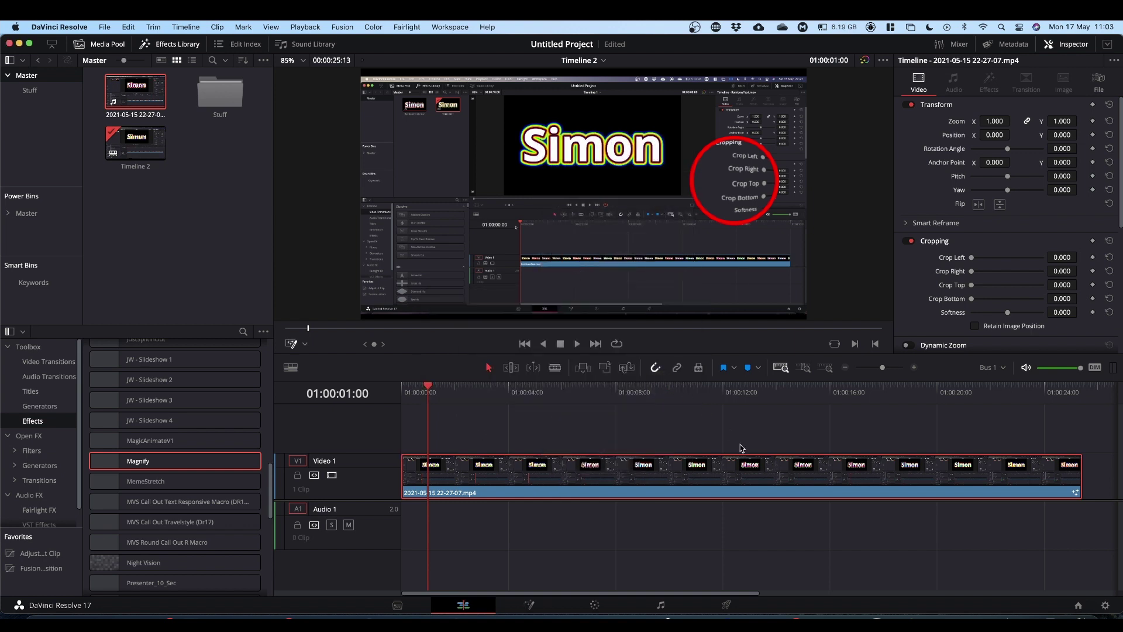
Step: Apply the Magnify effect to the timeline clip and, with the playhead at 01:00:06:21, move the magnifier rightward across the title
{"action": "mouse_move", "coordinate": [433, 391]}
{"action": "left_mouse_down"}
{"action": "mouse_move", "coordinate": [464, 387]}
{"action": "mouse_move", "coordinate": [452, 386]}
{"action": "left_mouse_up"}
{"action": "left_click_drag", "start_coordinate": [141, 465], "coordinate": [526, 480]}
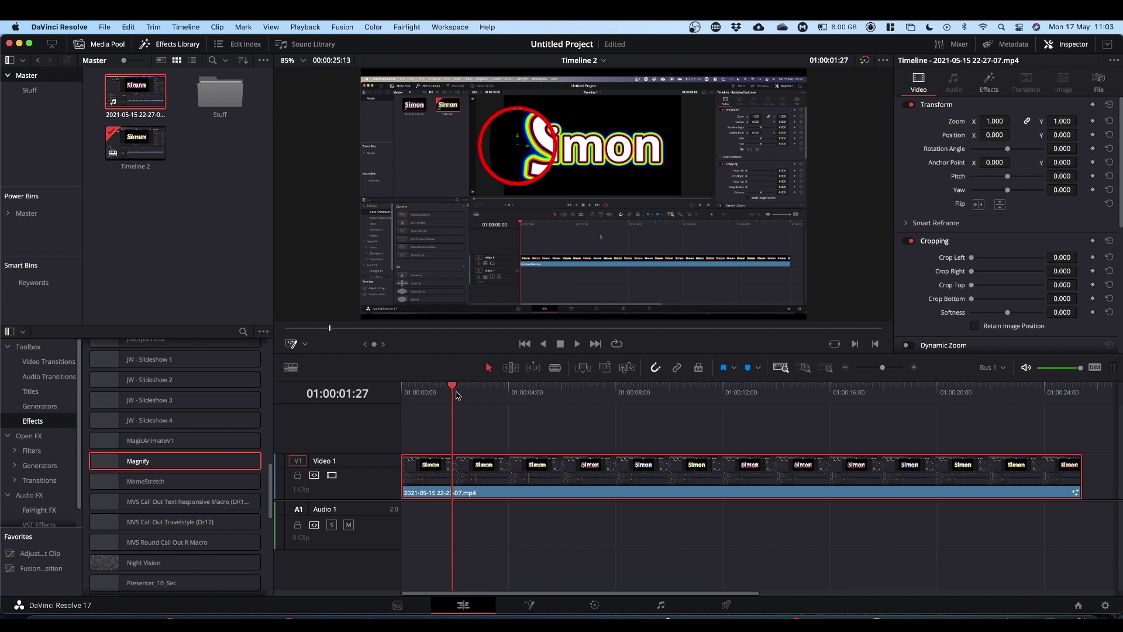
{"action": "left_click_drag", "start_coordinate": [451, 388], "coordinate": [582, 414]}
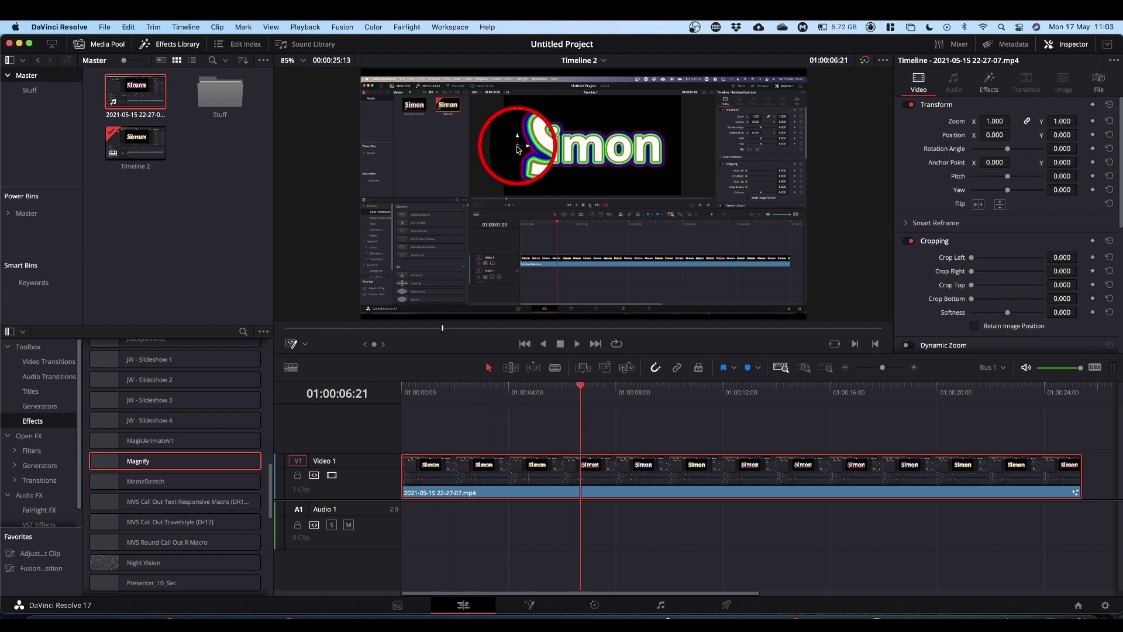
{"action": "left_click_drag", "start_coordinate": [517, 150], "coordinate": [649, 151]}
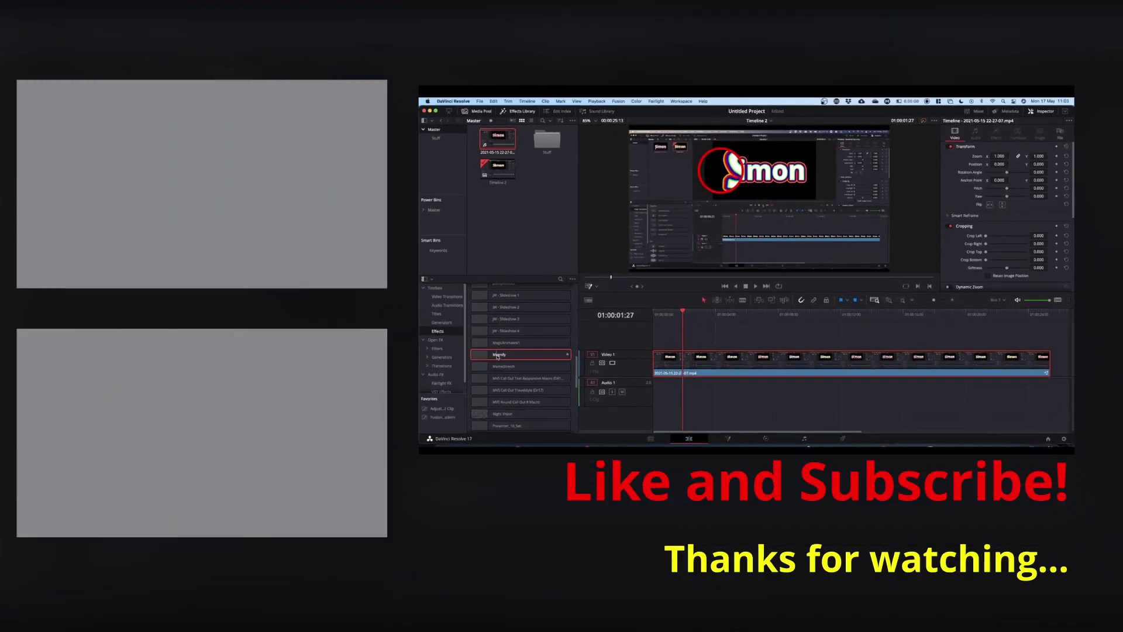